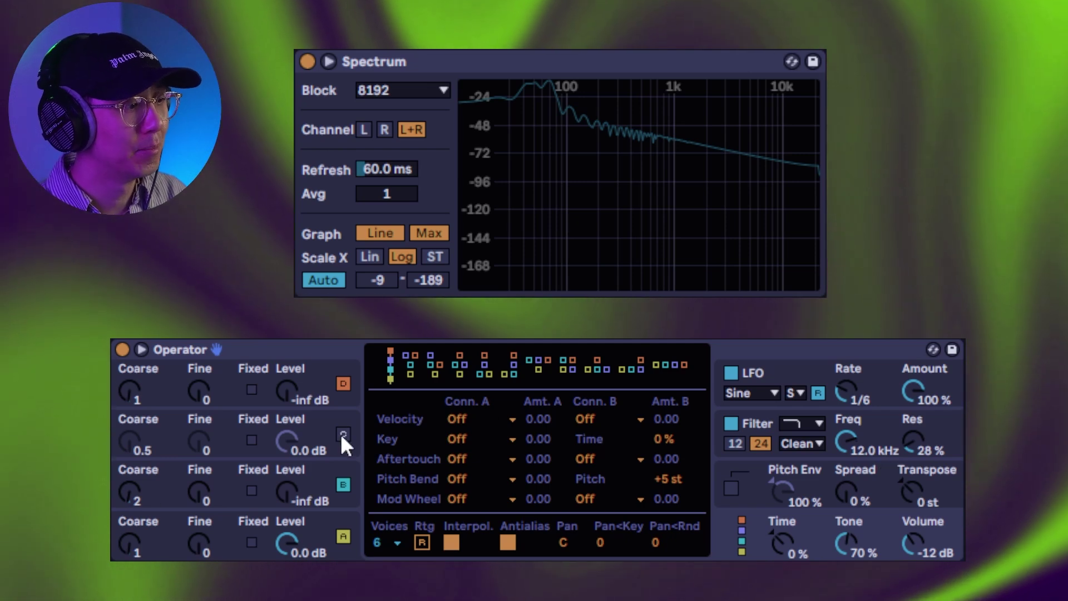
- Switch off oscillators B, C and D in Operator so only oscillator A sounds, and show oscillator A's envelope
click(343, 434)
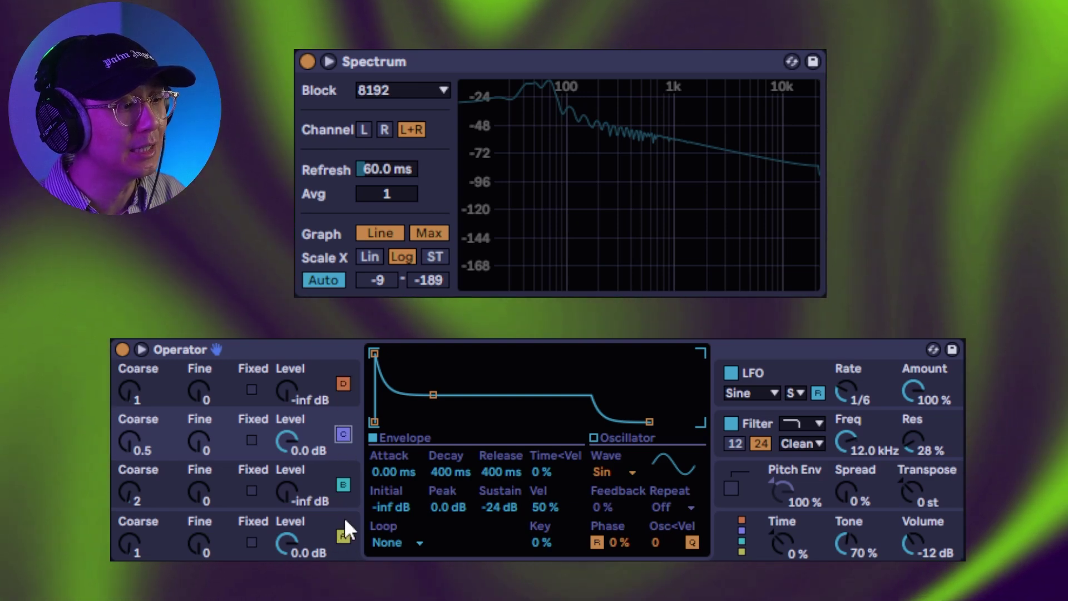
click(345, 534)
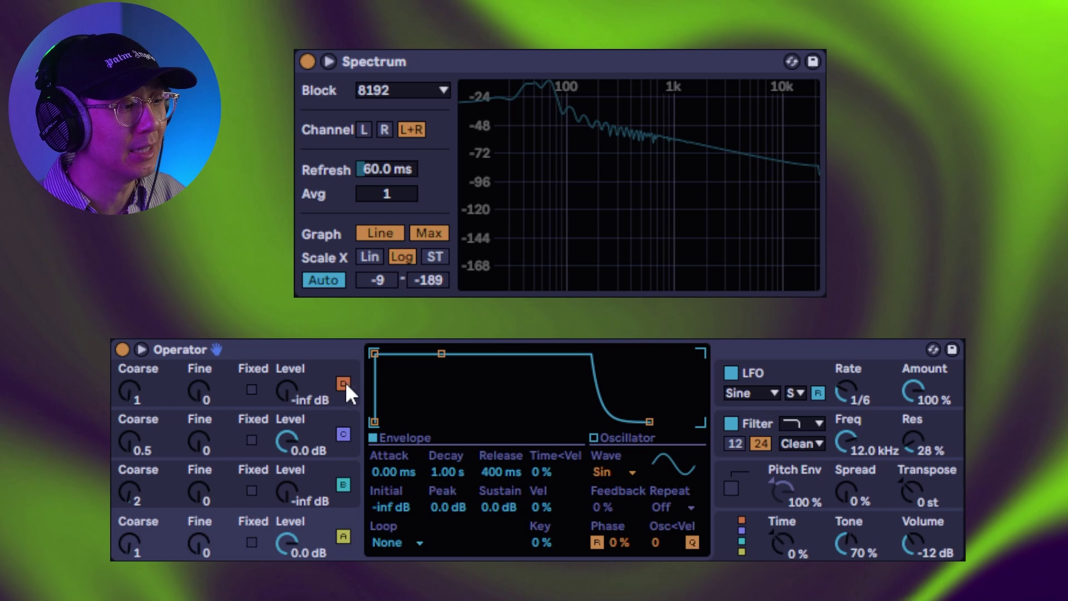
click(343, 482)
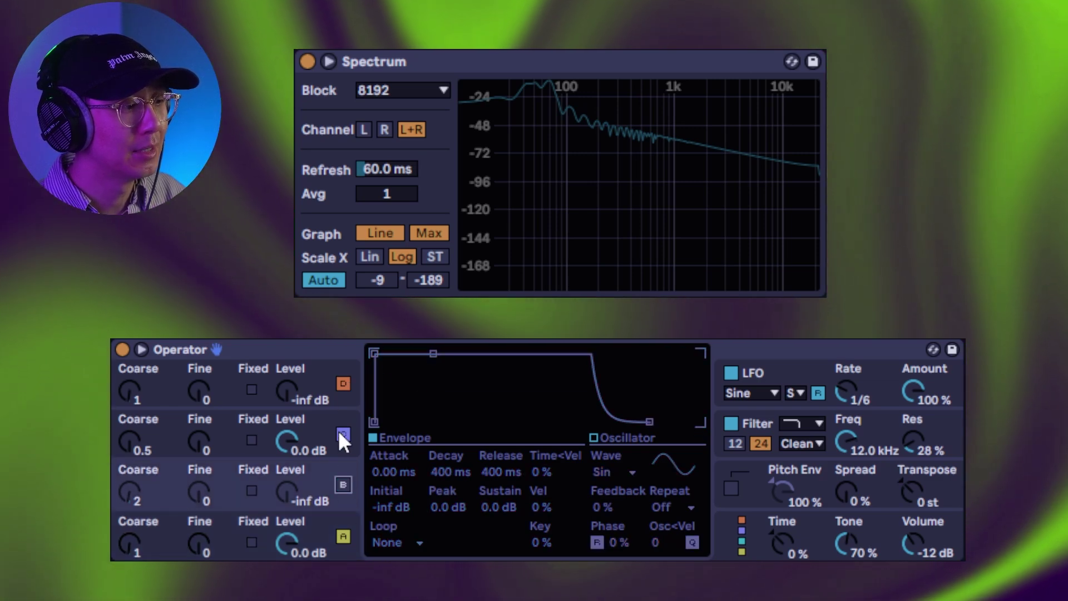
click(341, 433)
click(339, 383)
click(327, 522)
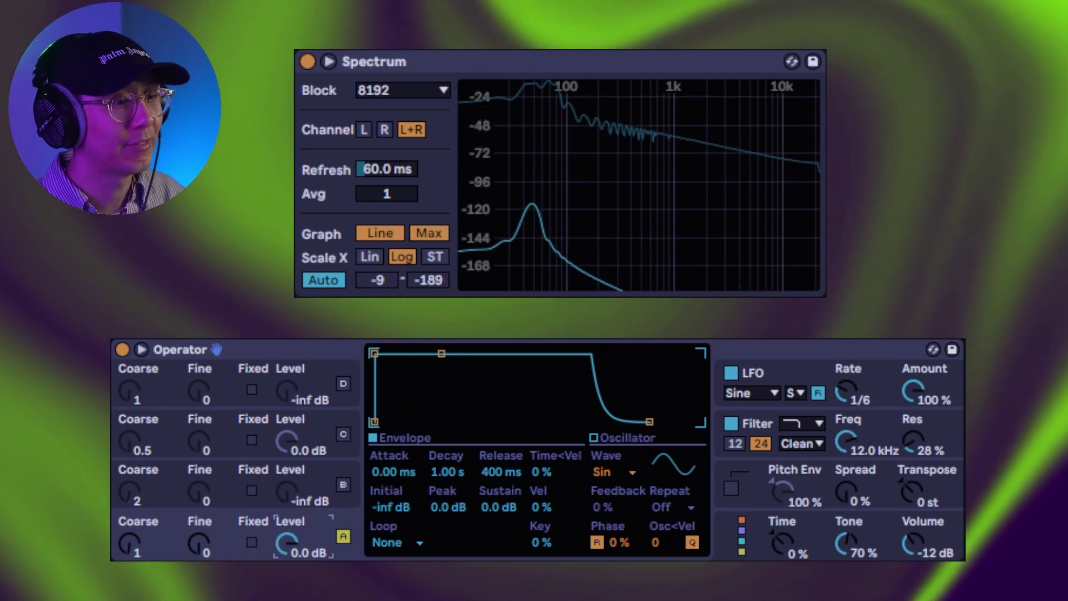
- Raise oscillator A's Coarse ratio to 2 and further to 3, checking the harmonic in the spectrum
mouse_move(536, 139)
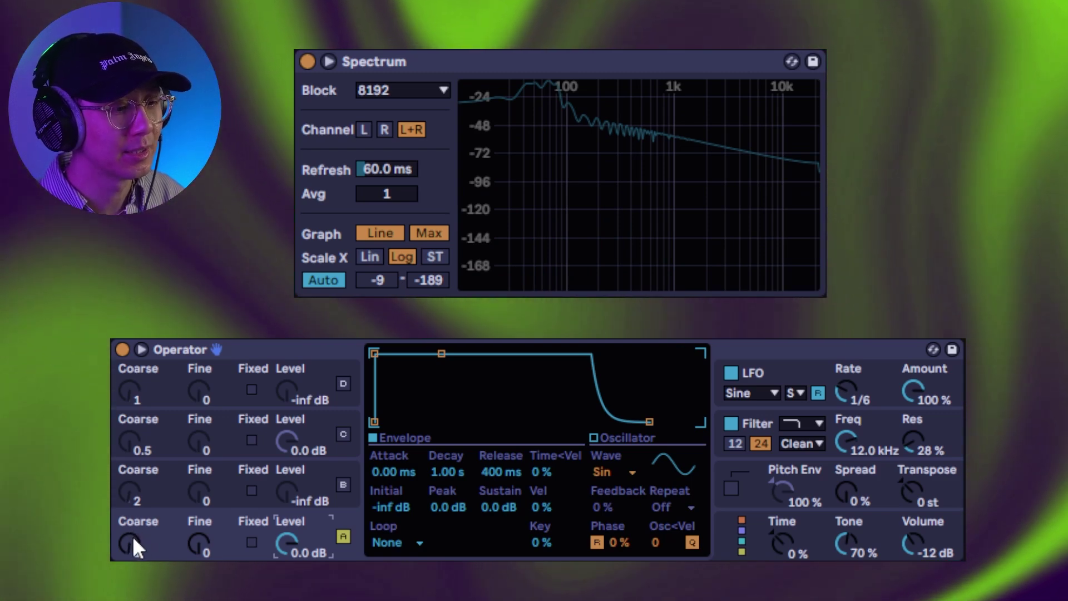
mouse_move(542, 109)
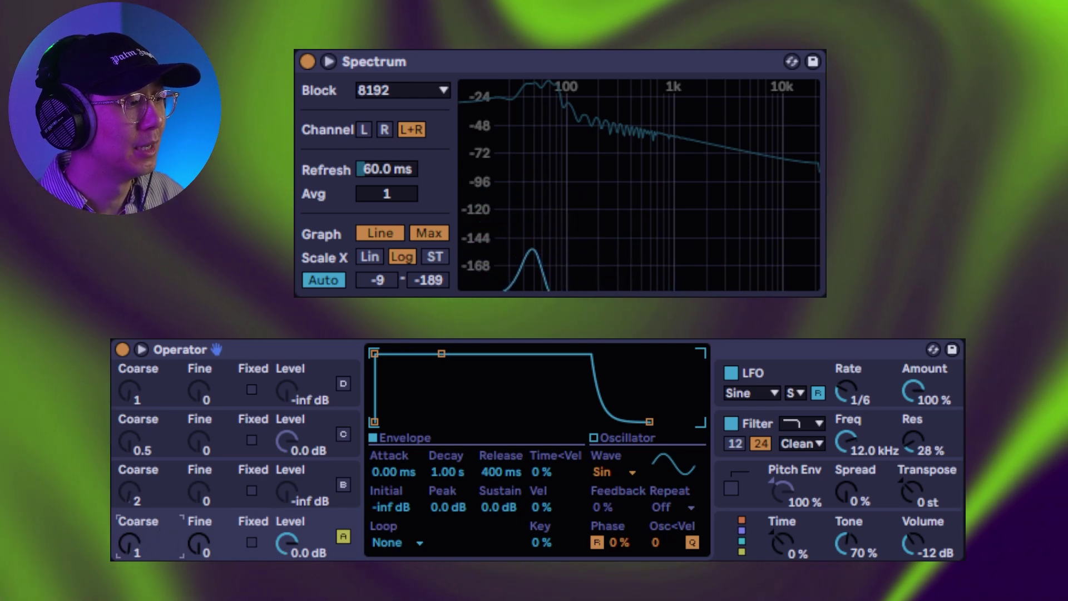
click(139, 538)
drag(138, 537, 138, 528)
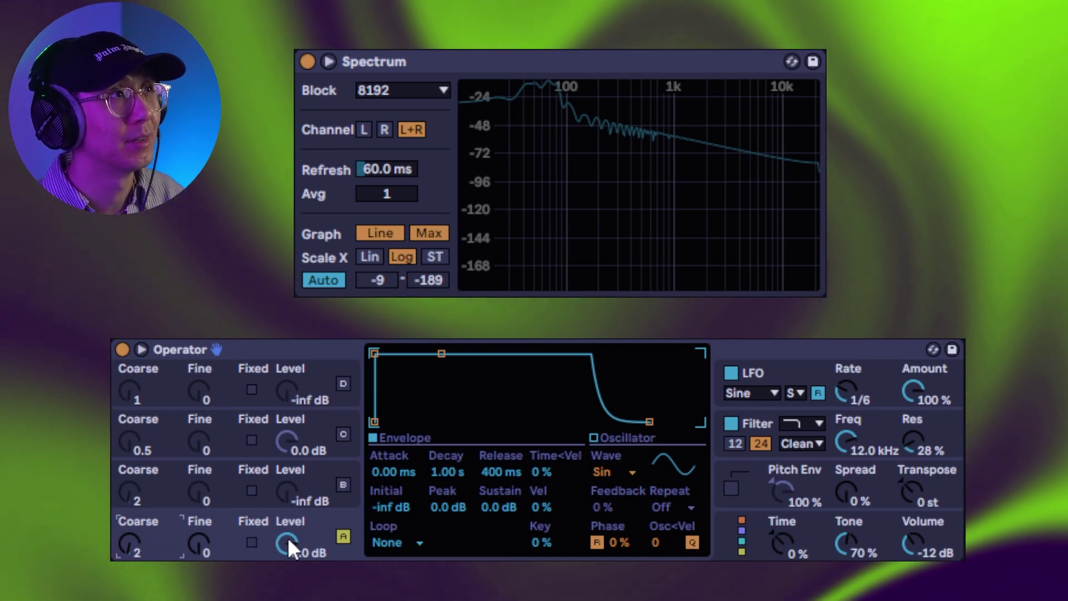
drag(288, 536, 288, 536)
mouse_move(559, 81)
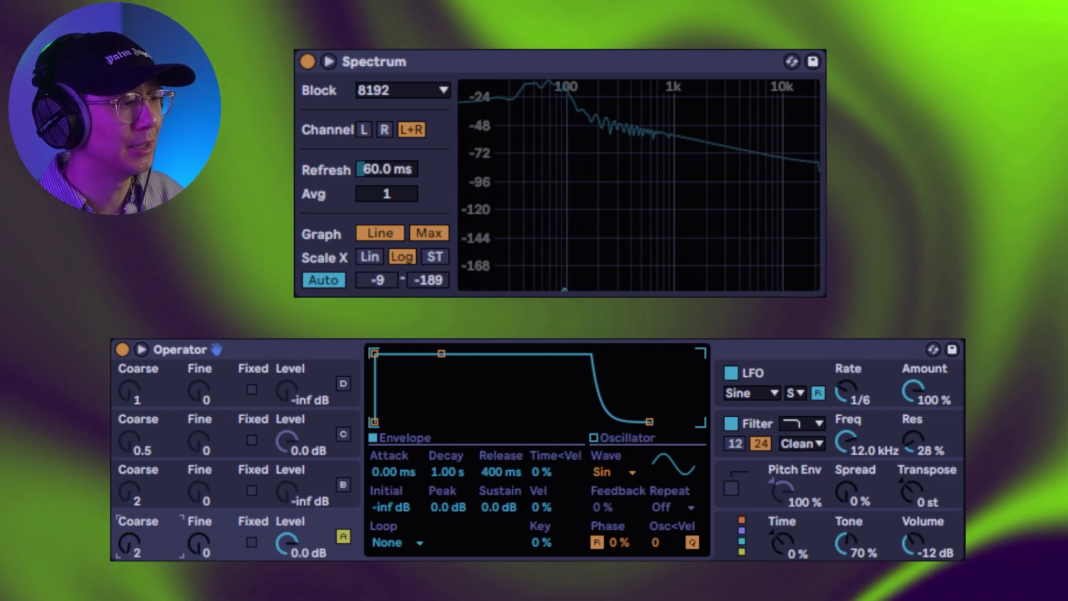
drag(129, 542, 129, 535)
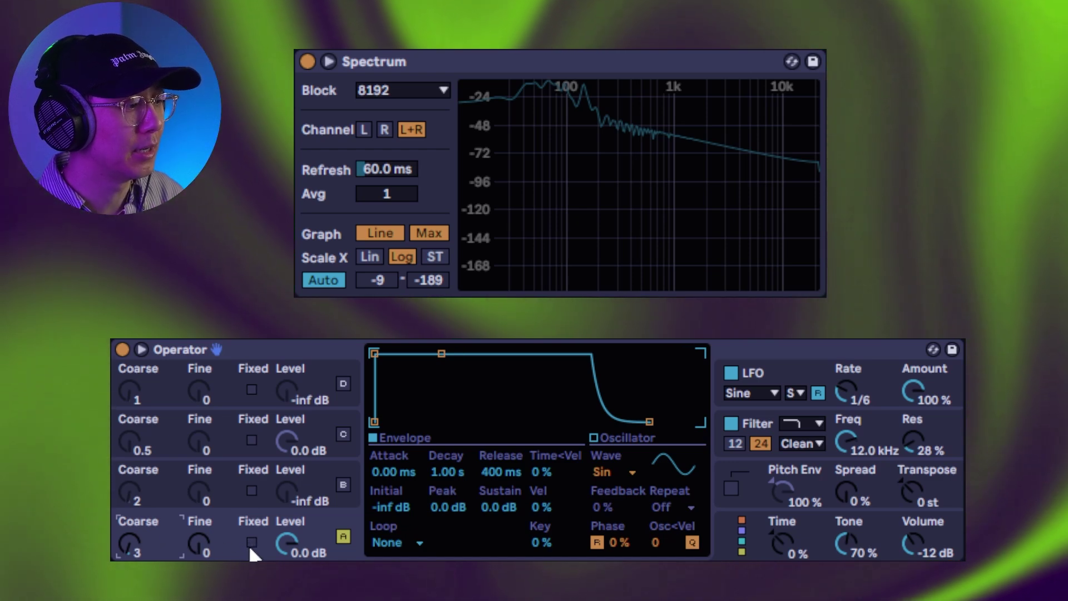
- Try Fixed mode on oscillator A, sweeping its frequency and stopping at 273 Hz, and turn Fixed mode off again
click(248, 543)
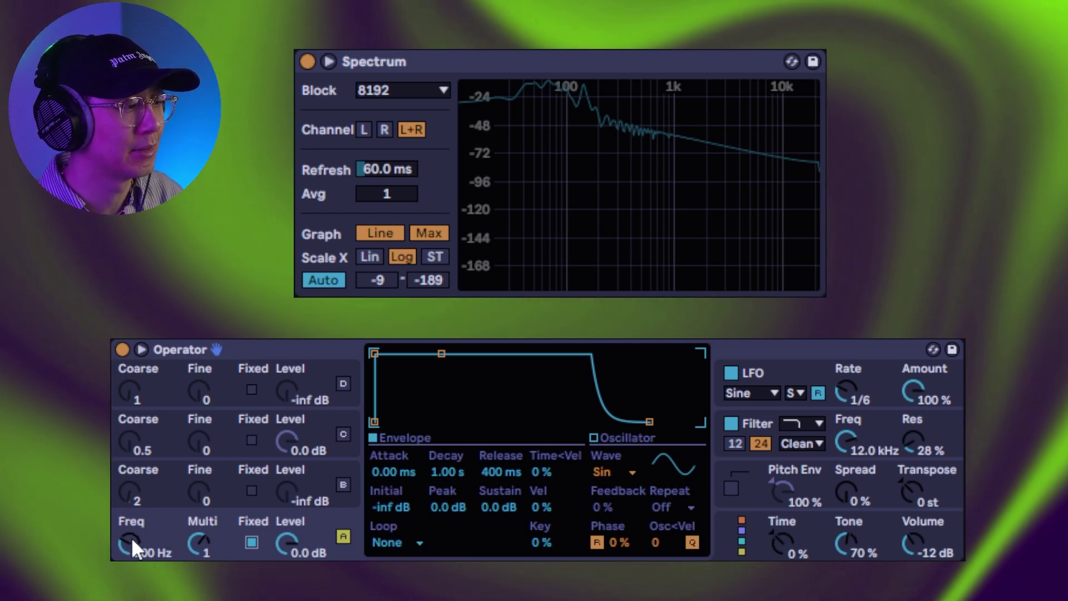
drag(133, 525, 133, 487)
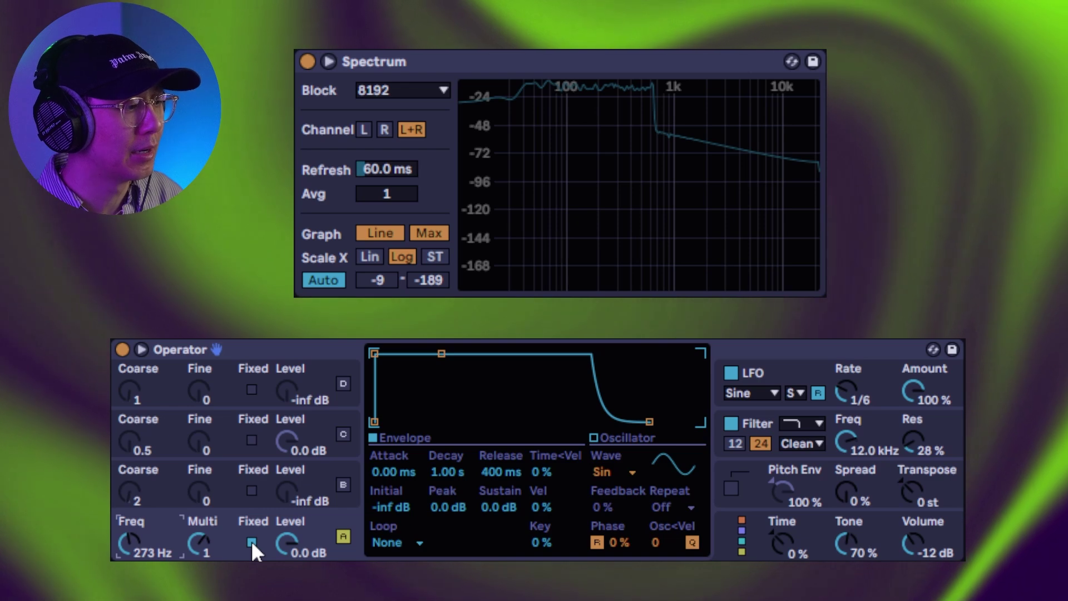
click(251, 541)
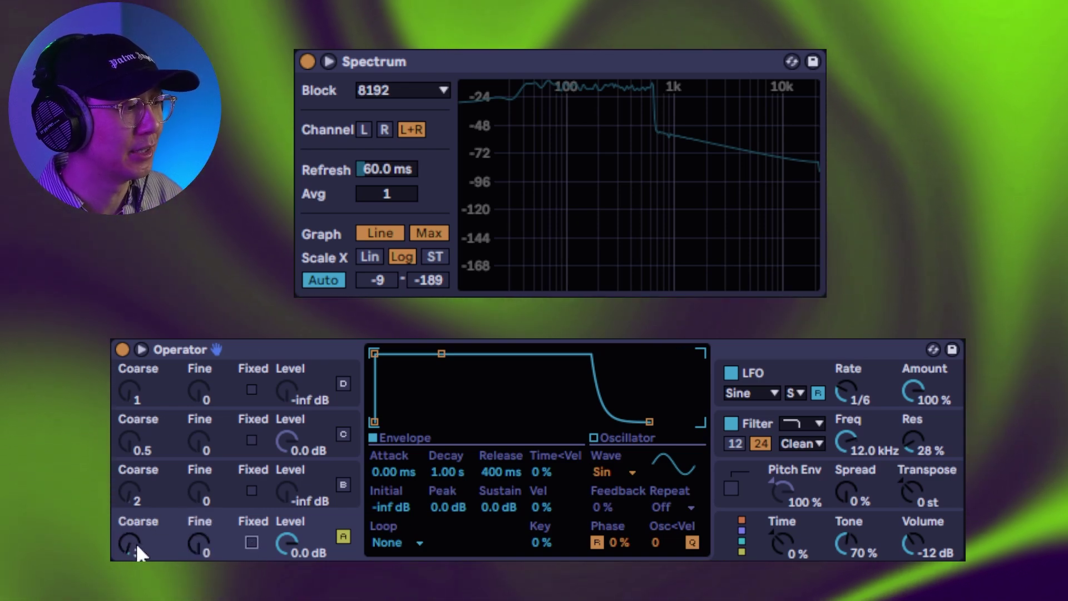
- Set oscillator A's Coarse ratio to 1 and keep its Level at 0.0 dB
mouse_move(139, 553)
mouse_down()
mouse_move(139, 504)
mouse_move(139, 553)
mouse_up()
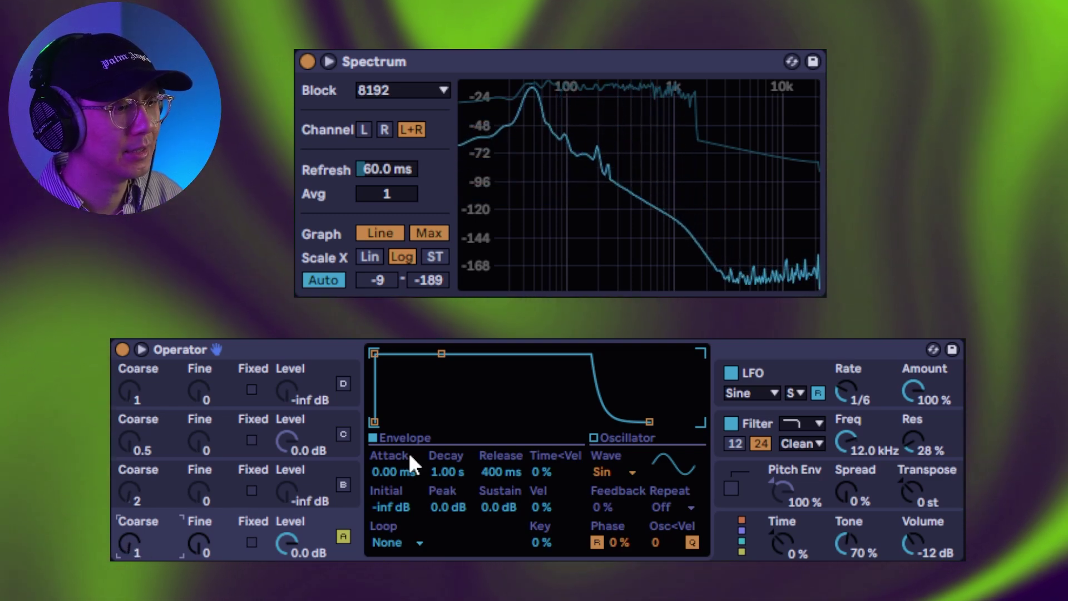
mouse_move(559, 114)
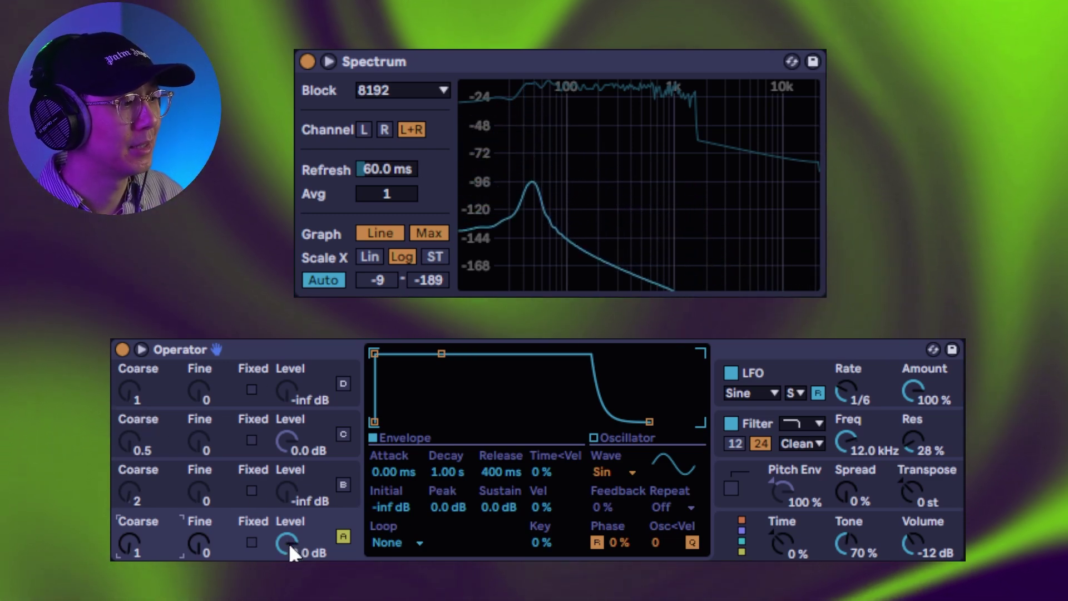
mouse_move(289, 543)
mouse_down()
mouse_move(289, 590)
mouse_move(289, 543)
mouse_up()
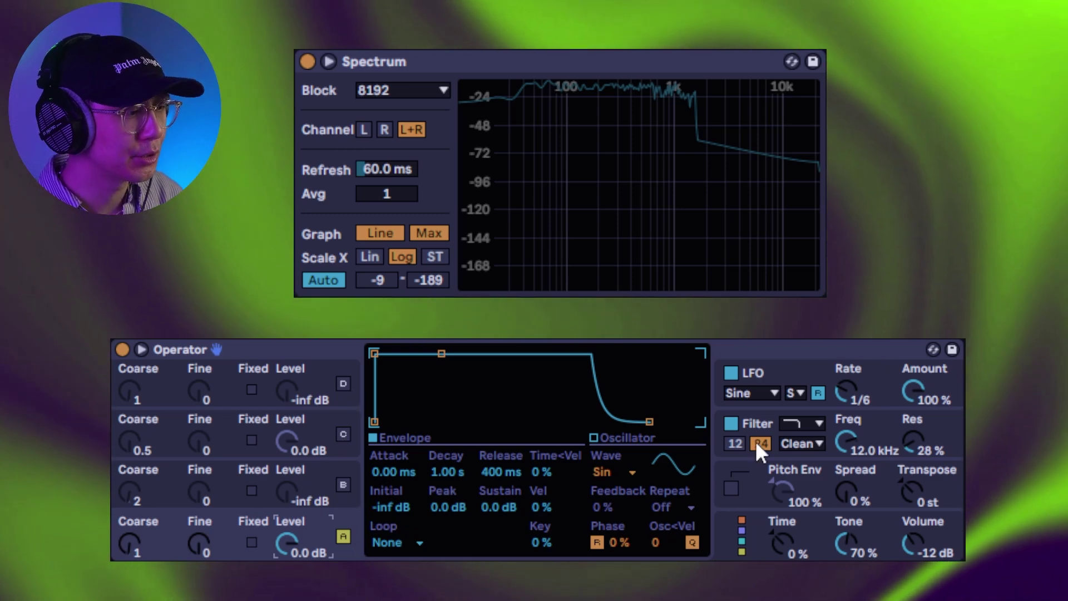
- Choose the Operator algorithm that places all four oscillators side by side in parallel
click(734, 533)
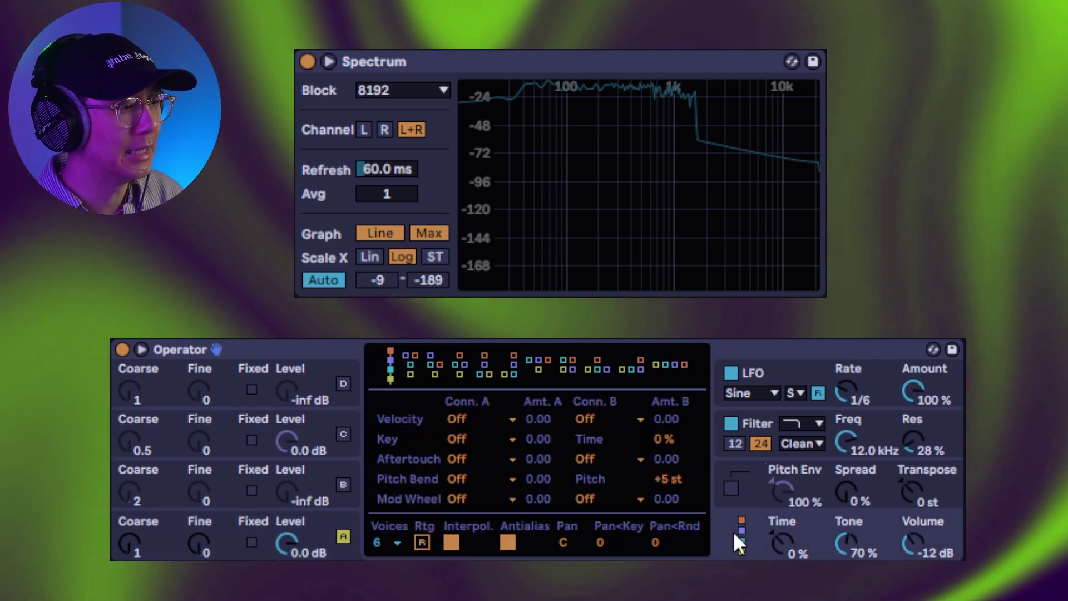
click(657, 365)
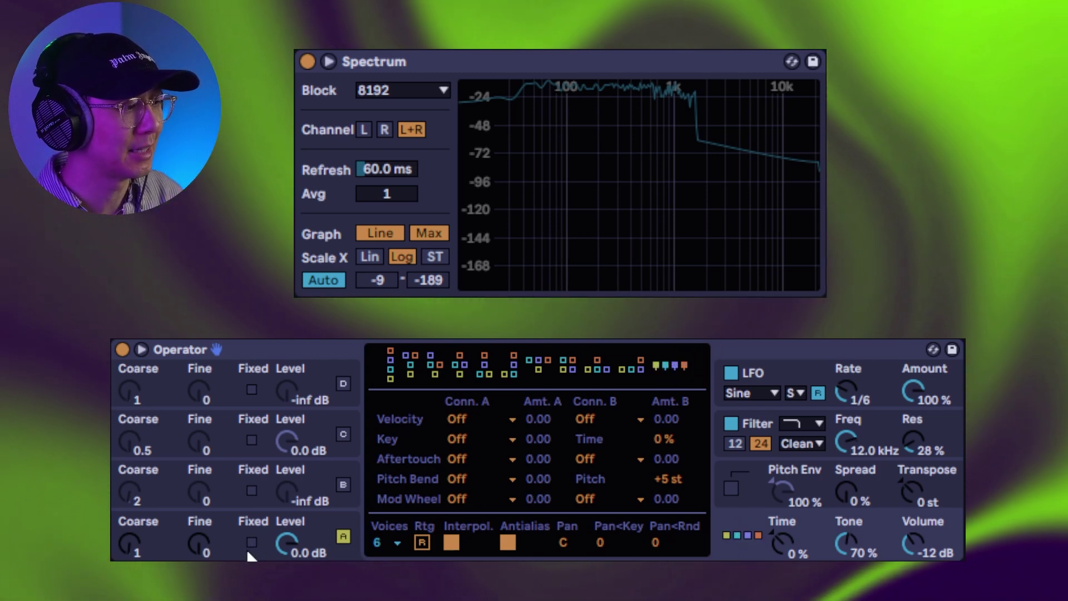
click(309, 523)
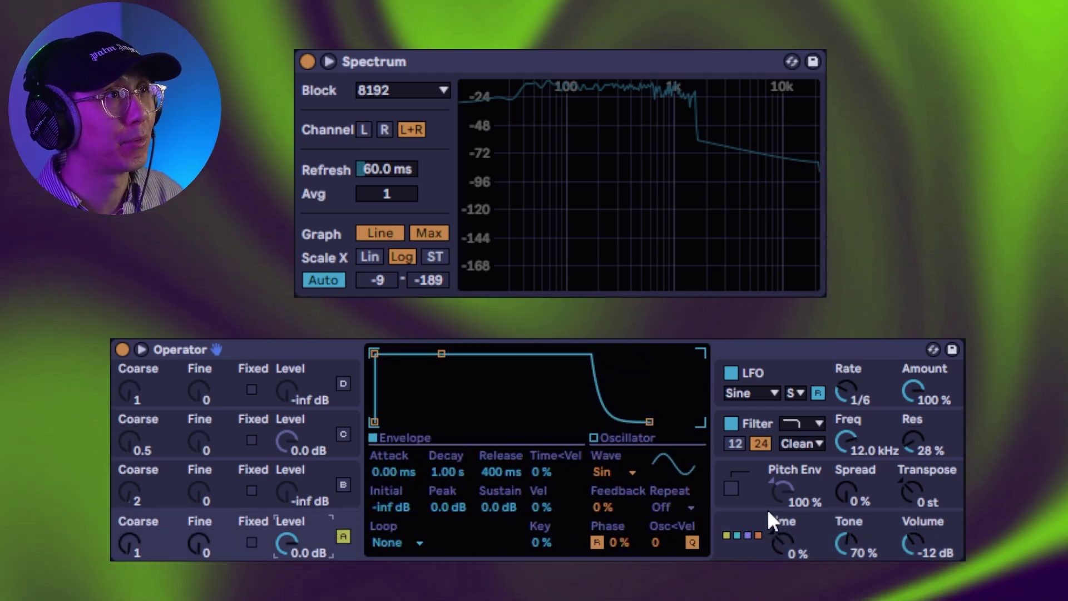
click(746, 528)
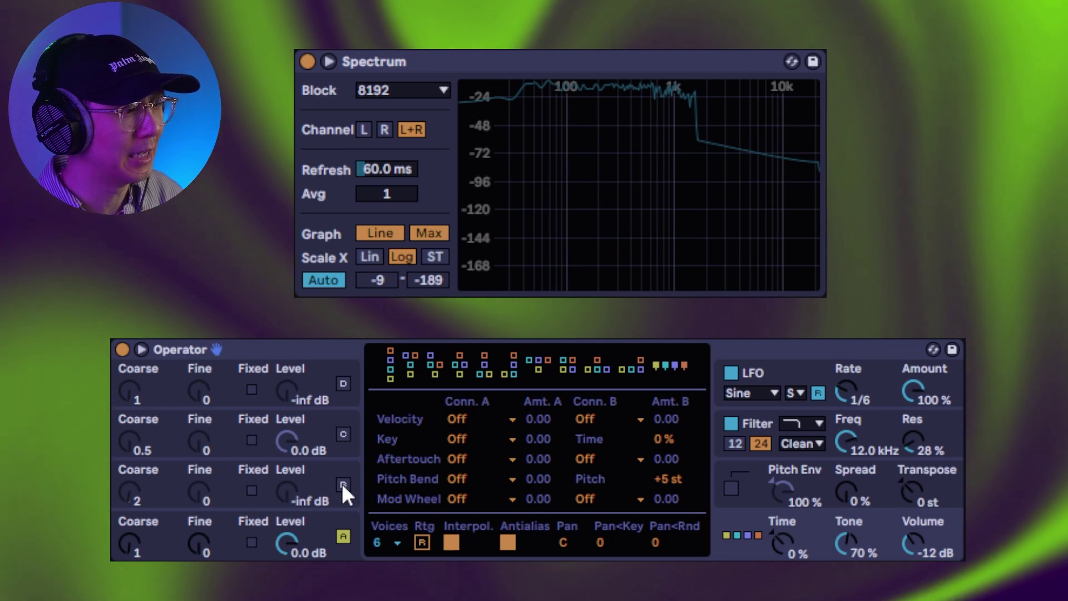
- Turn on oscillator B with its Level at 0.0 dB and show the algorithm overview
click(343, 483)
drag(286, 492, 286, 434)
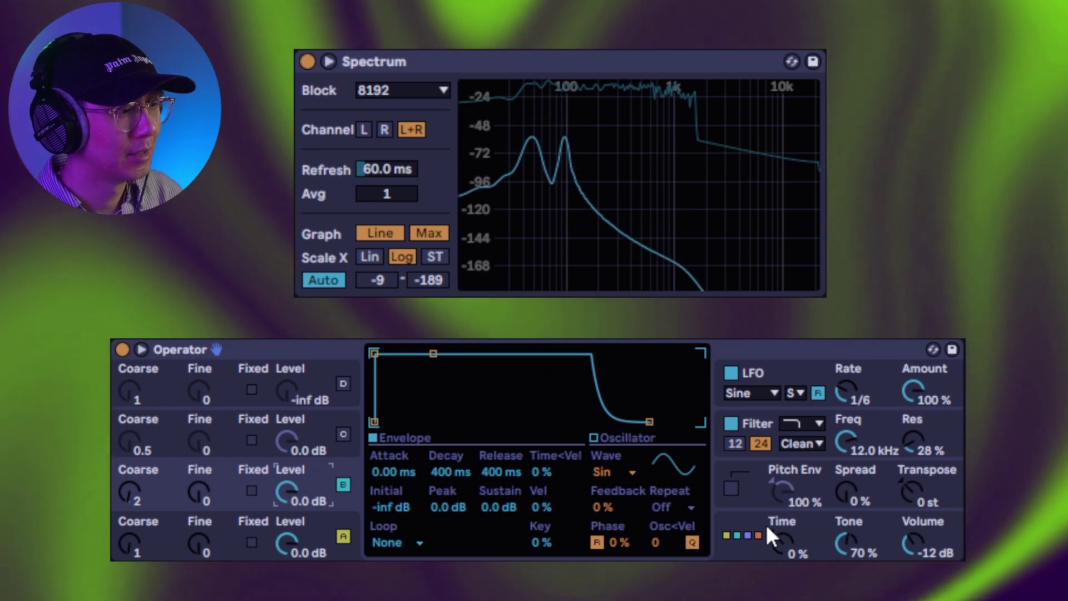
click(745, 518)
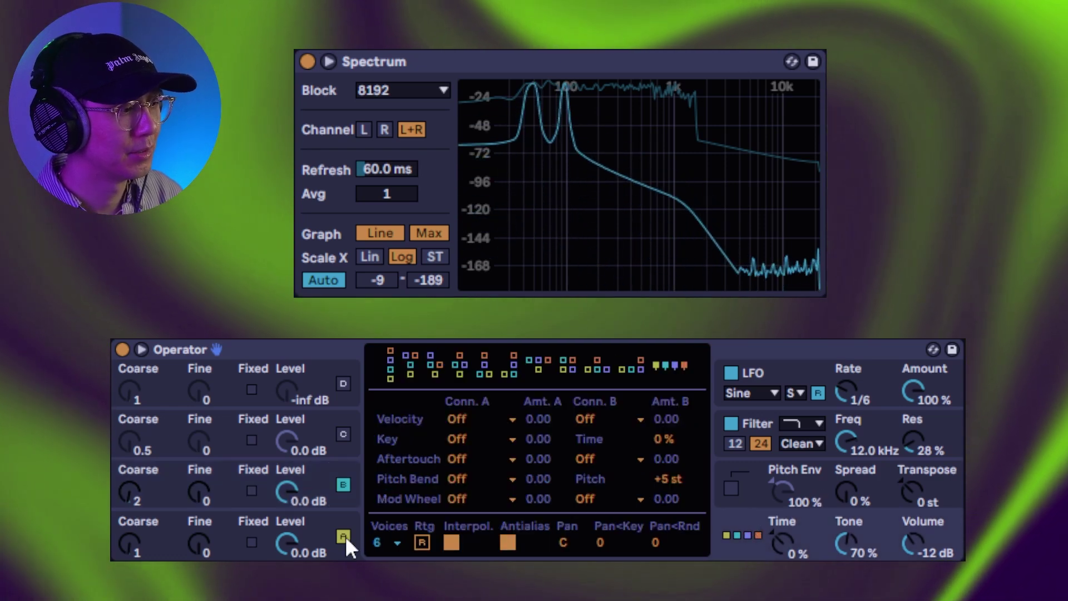
- Switch off oscillator A and set oscillator B's Coarse ratio to 6
click(344, 536)
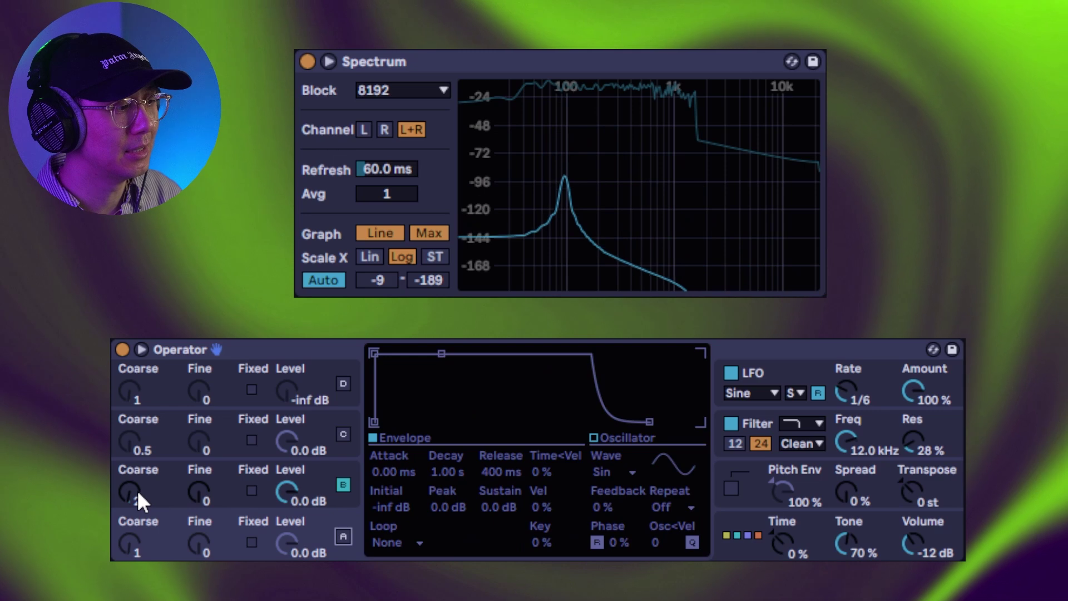
drag(138, 489, 138, 473)
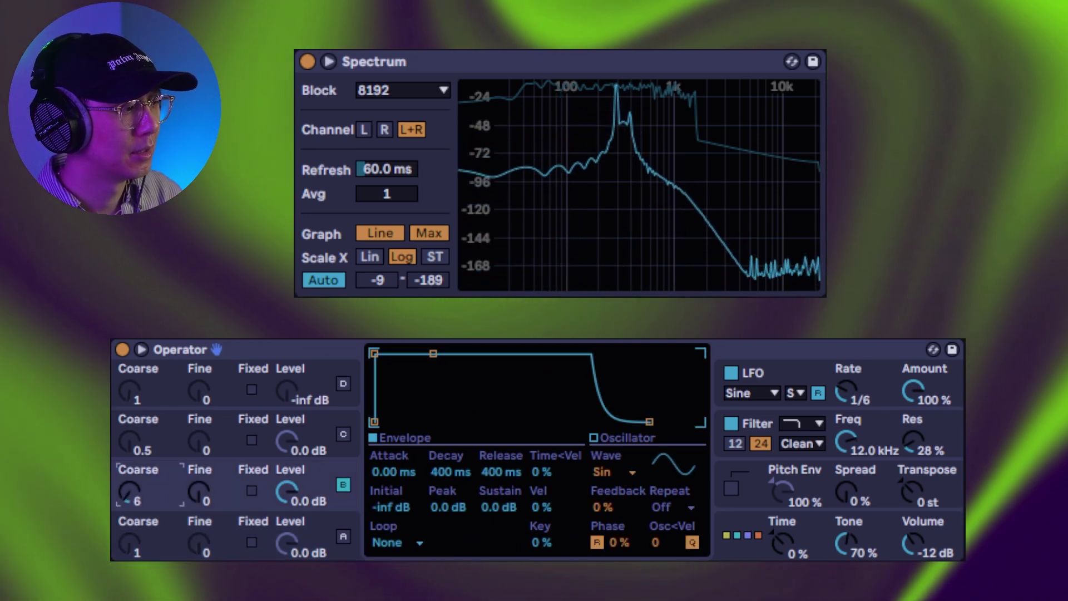
- Switch oscillators A and B on and off to compare their sounds, leaving both switched on
click(343, 536)
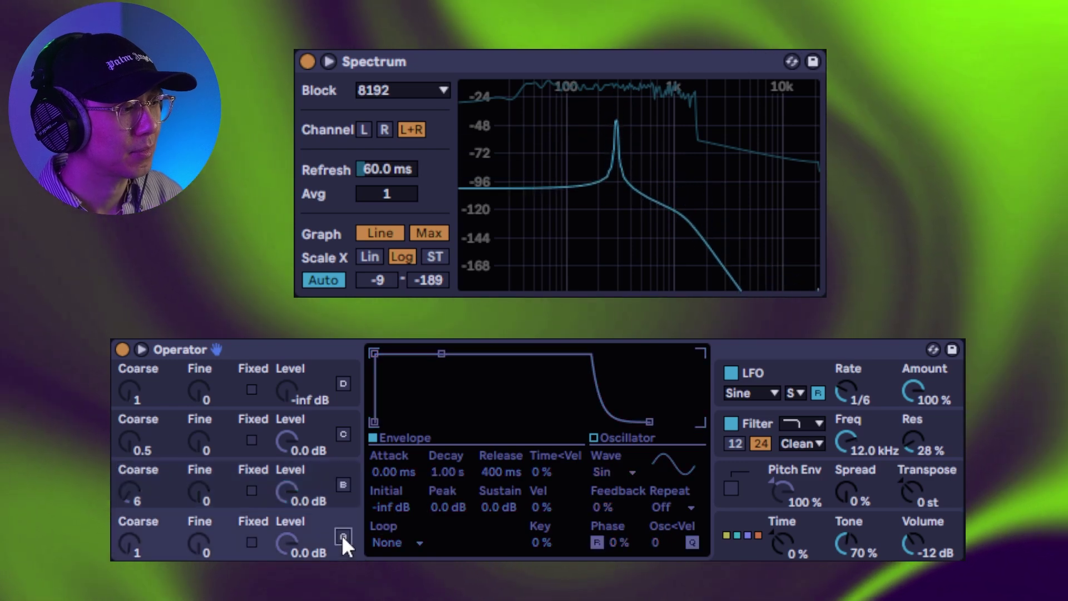
click(343, 485)
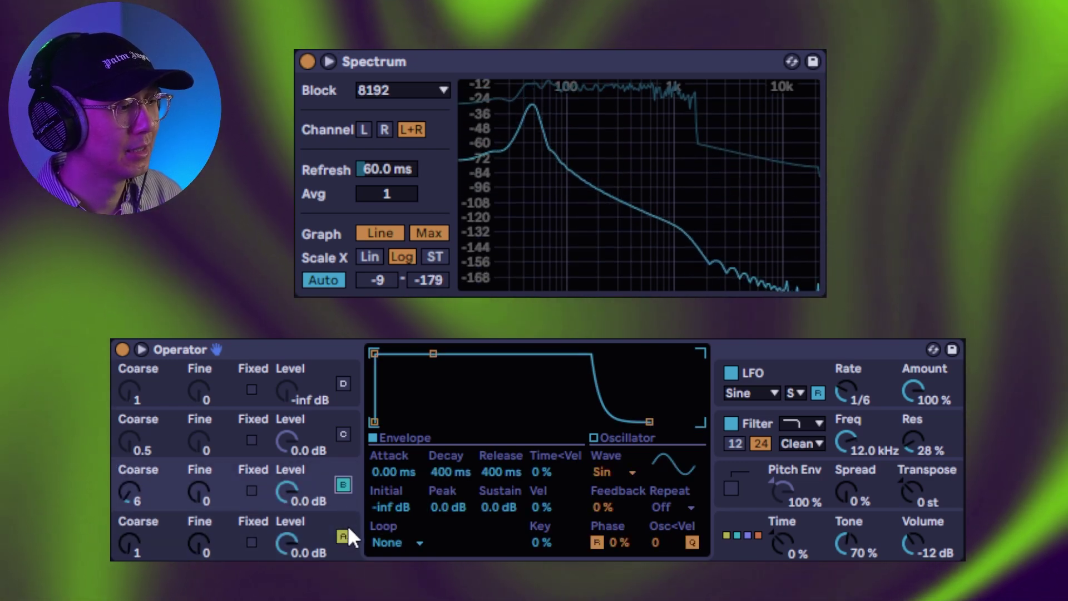
click(343, 535)
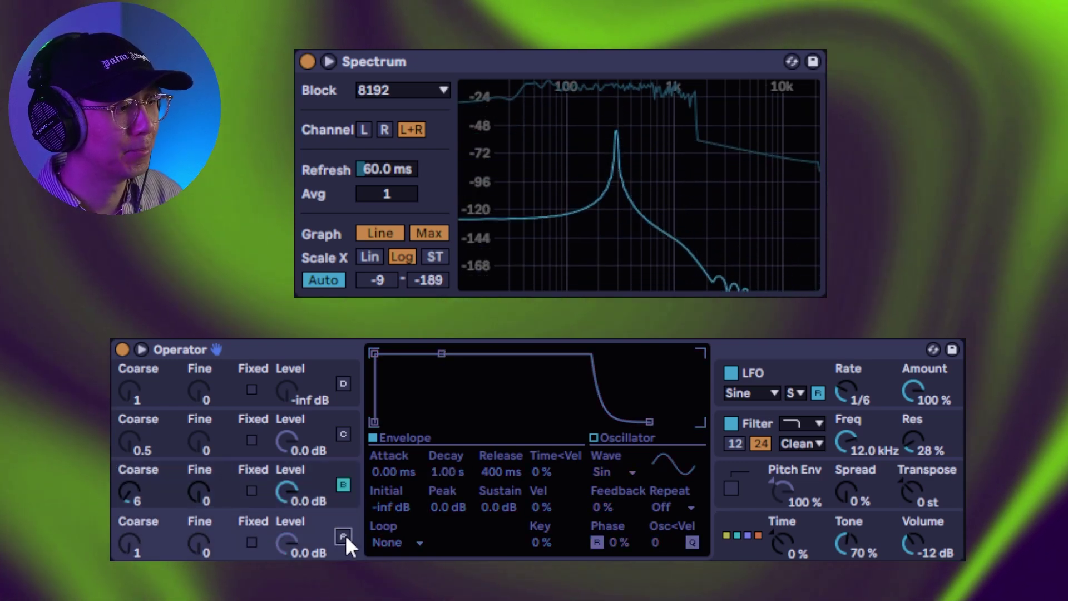
click(343, 536)
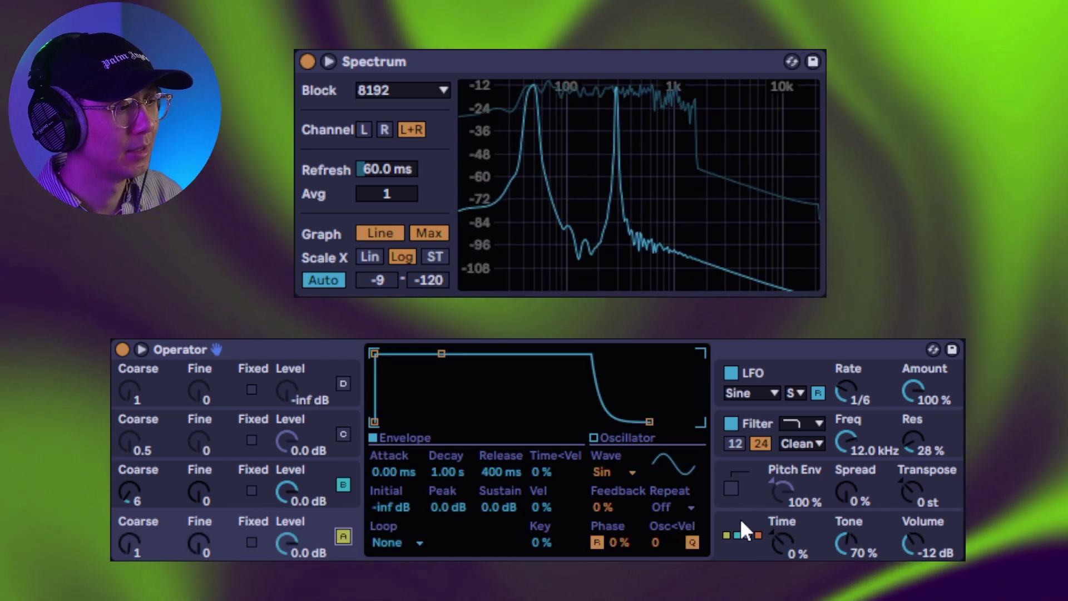
- Choose the Operator algorithm that stacks all four oscillators in series, from D down to A
click(741, 533)
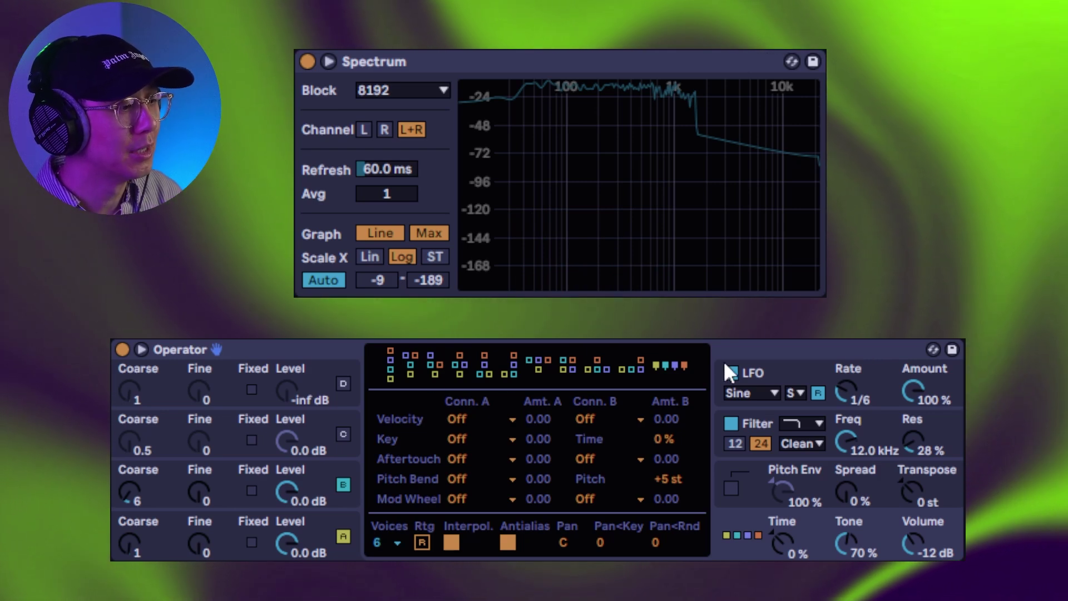
click(730, 372)
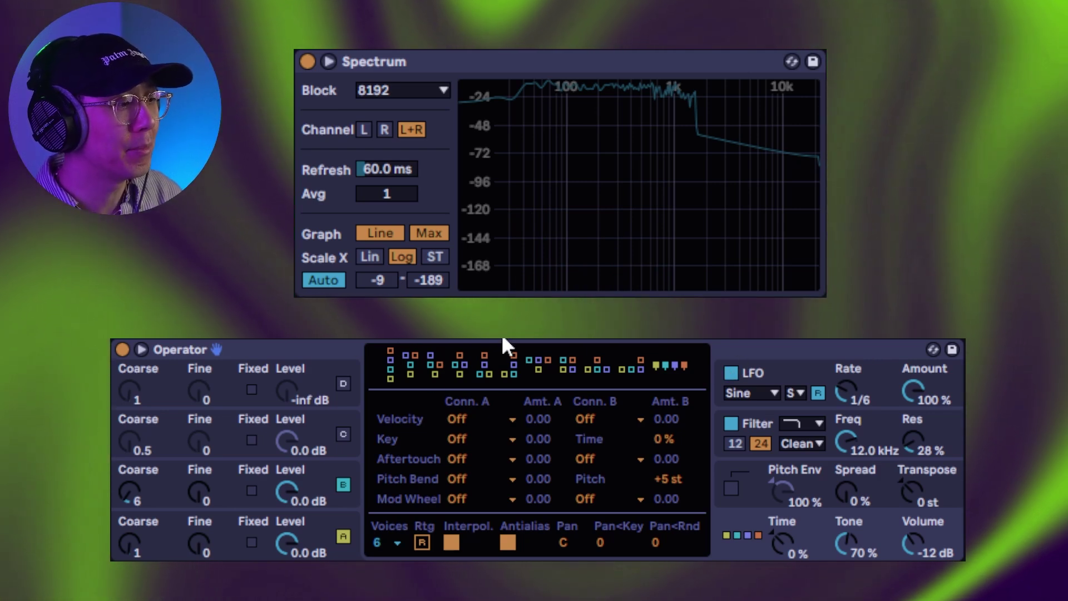
click(390, 367)
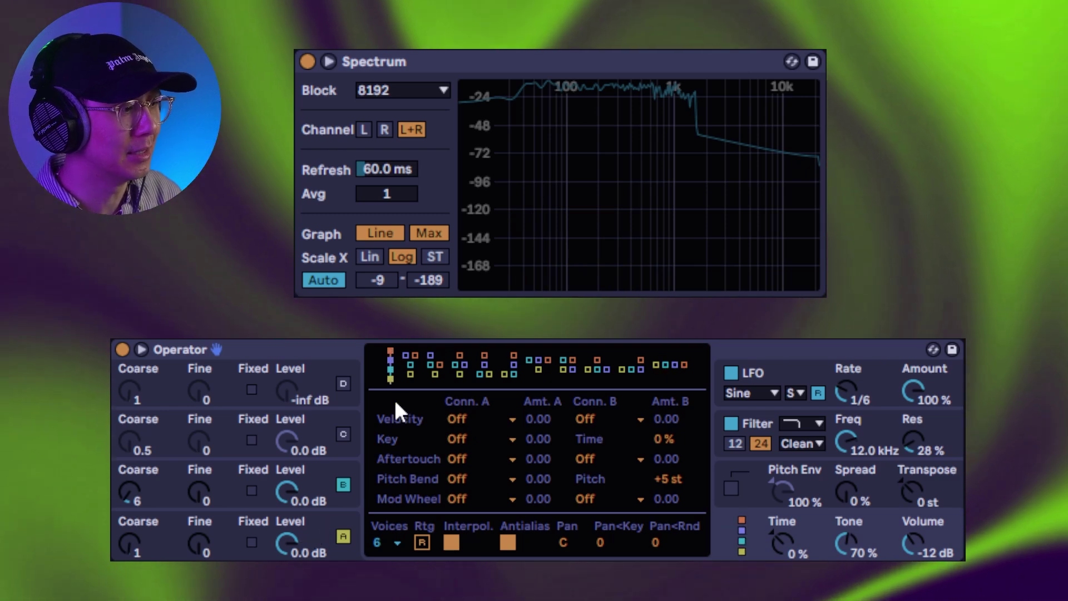
- Turn on oscillators D and C and show the algorithm overview
click(344, 383)
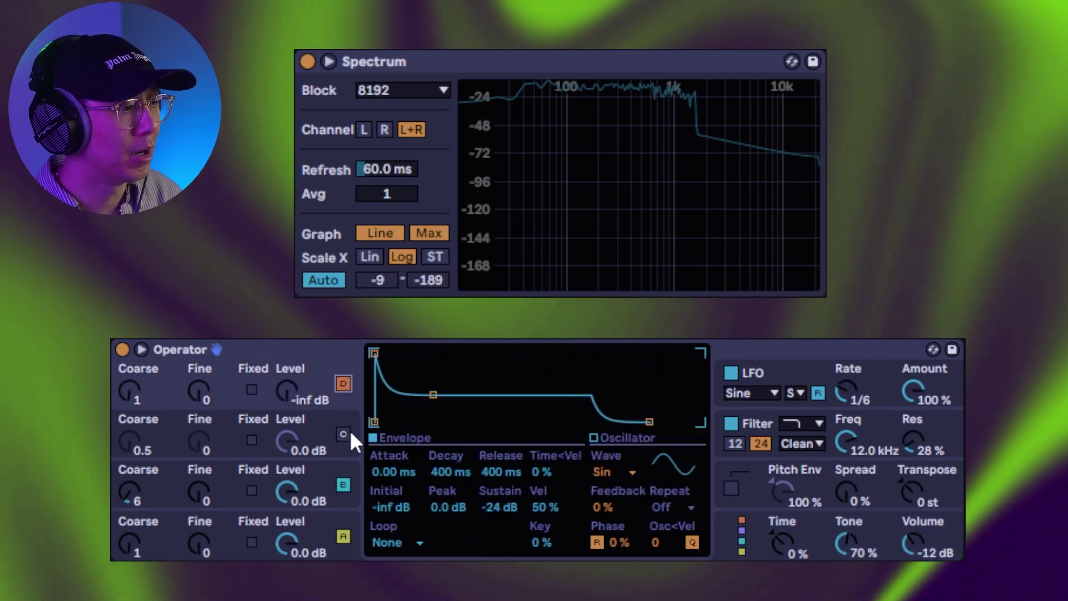
click(344, 431)
click(723, 524)
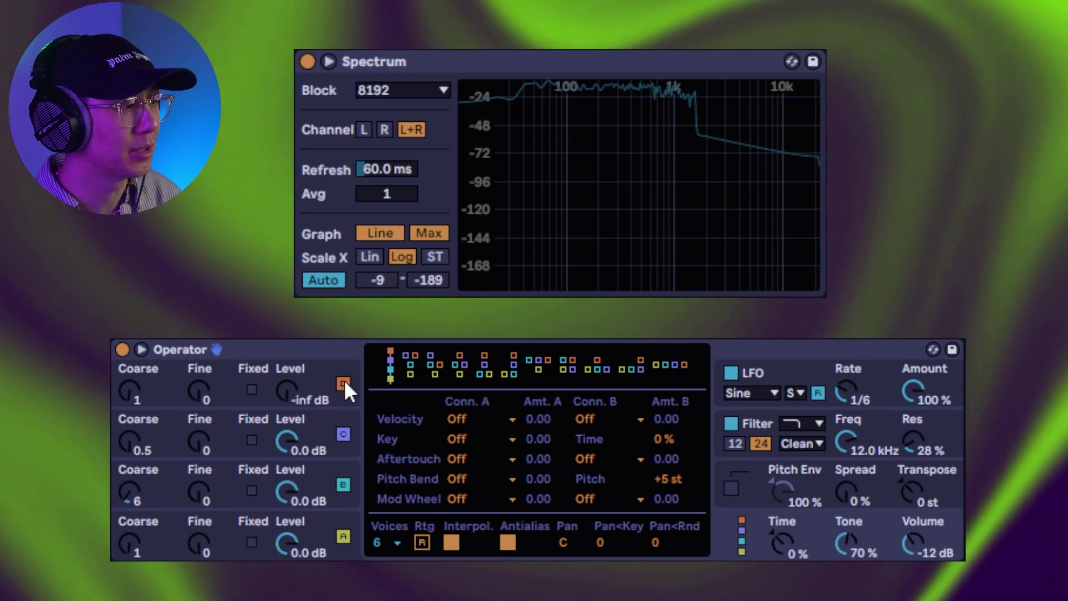
- Switch off oscillators C and D and show oscillator B's envelope and waveform settings
click(343, 433)
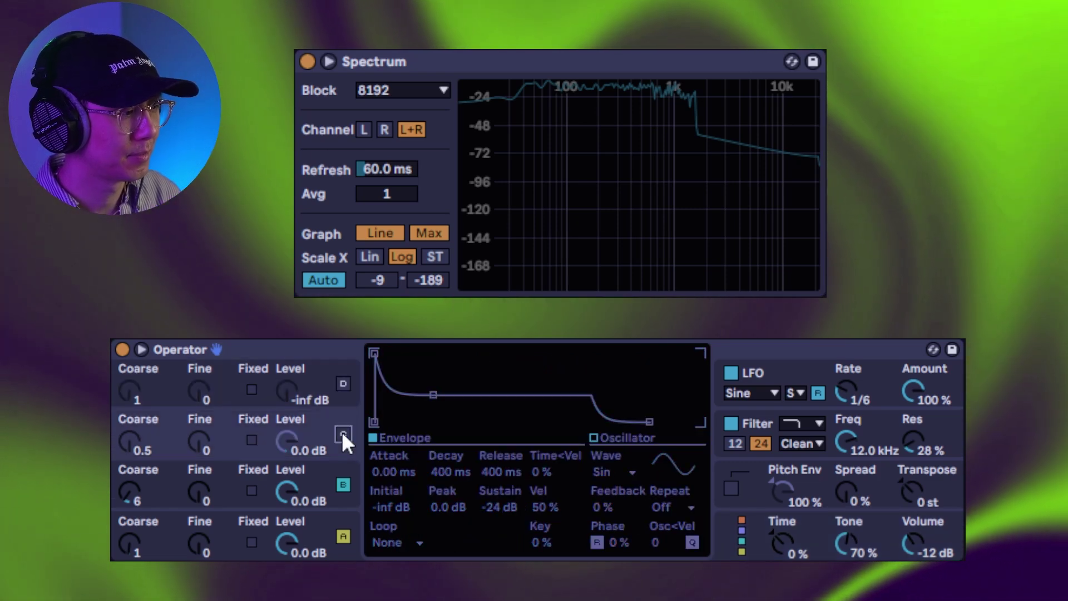
click(343, 434)
click(785, 524)
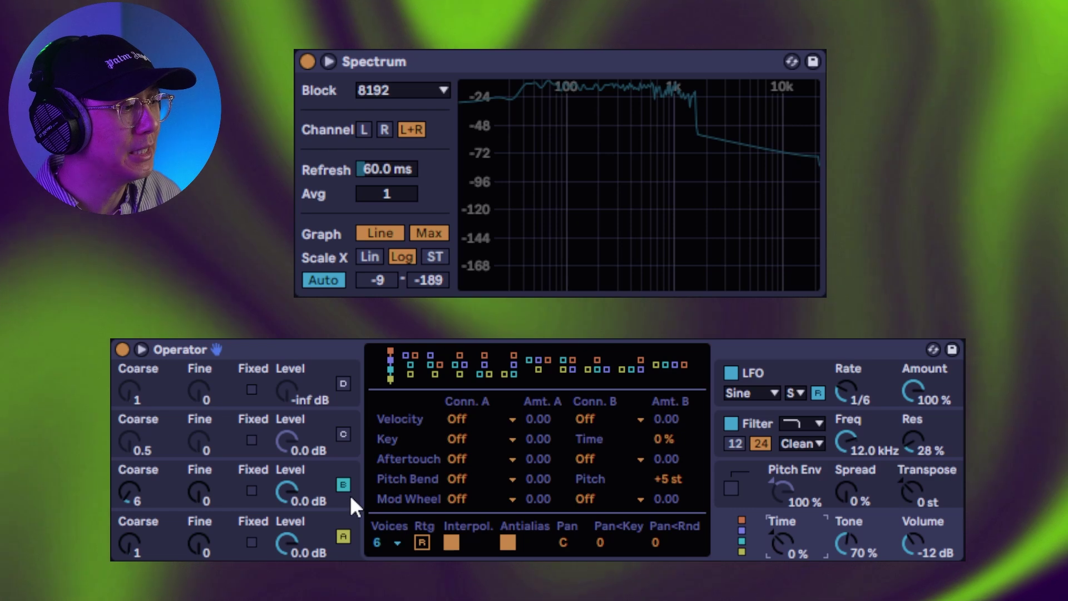
click(352, 496)
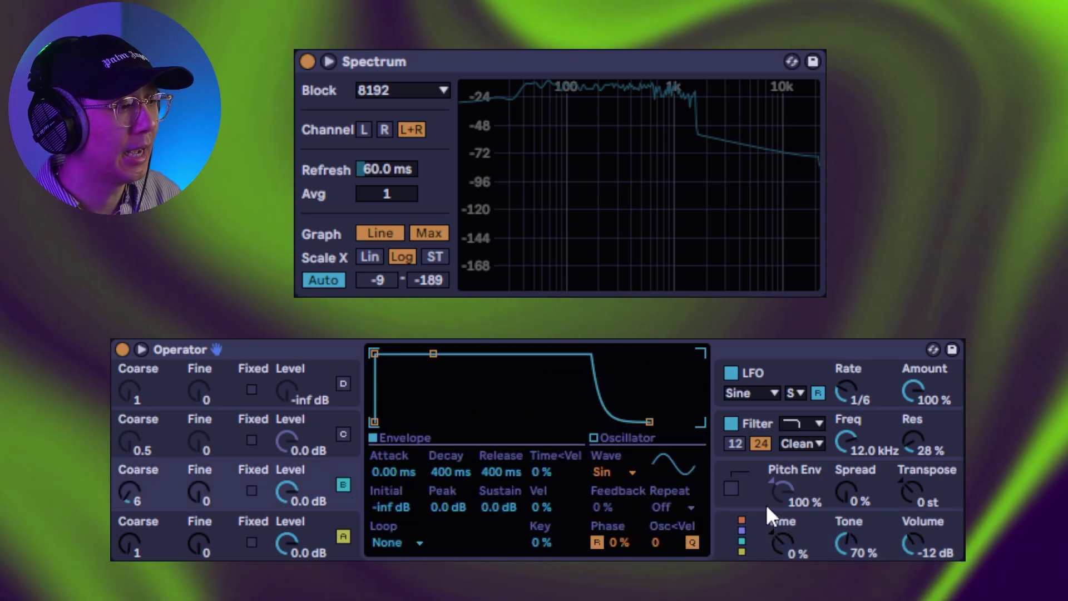
- Turn oscillator B's level down to -inf dB, set its Coarse ratio to 1 and show the algorithm overview
click(761, 526)
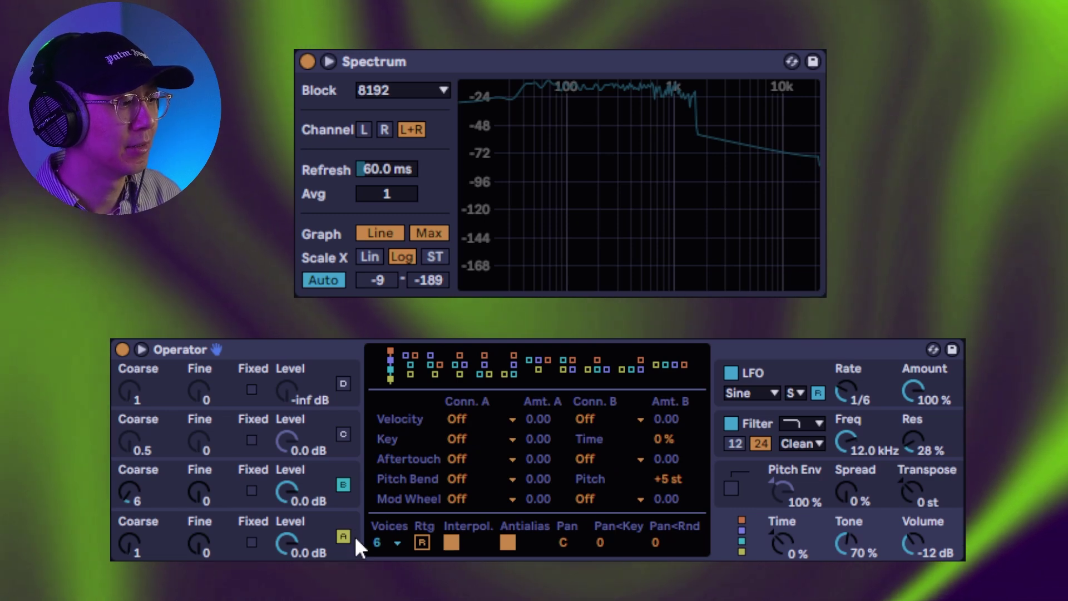
double_click(292, 495)
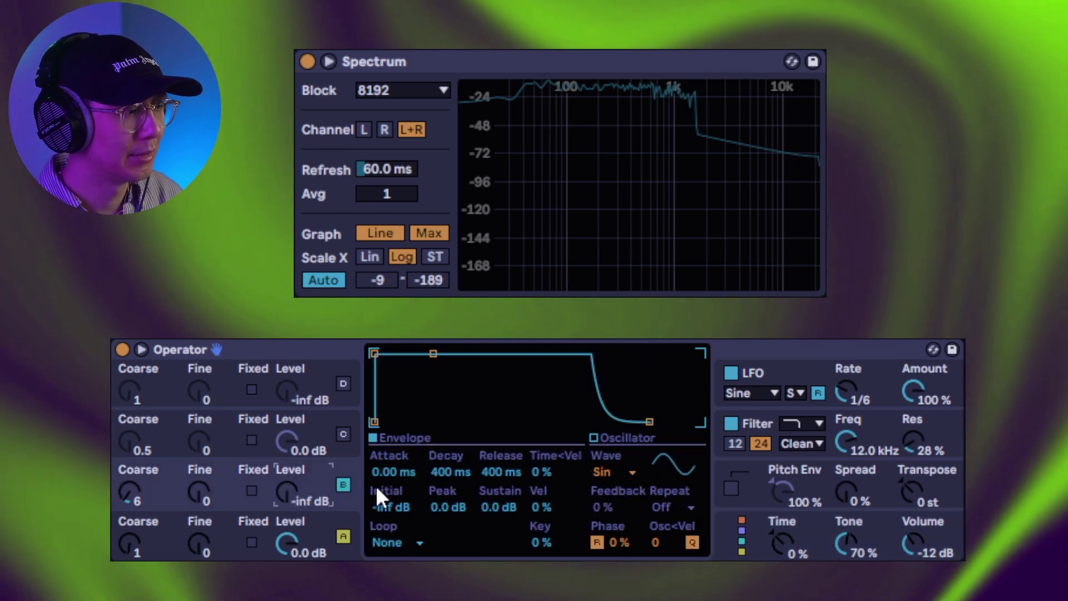
click(725, 518)
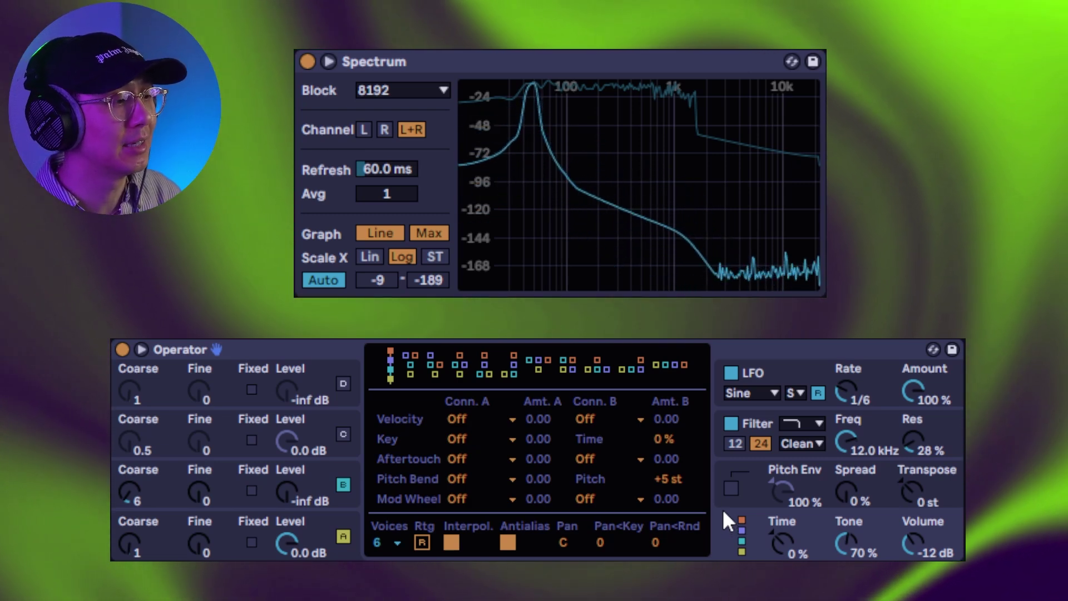
click(124, 496)
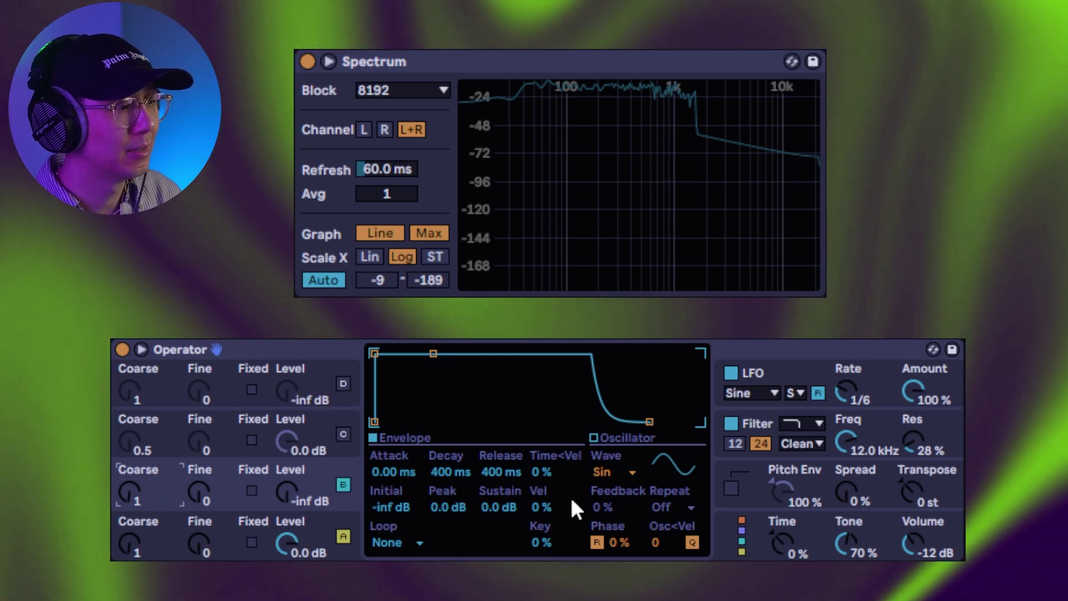
click(760, 517)
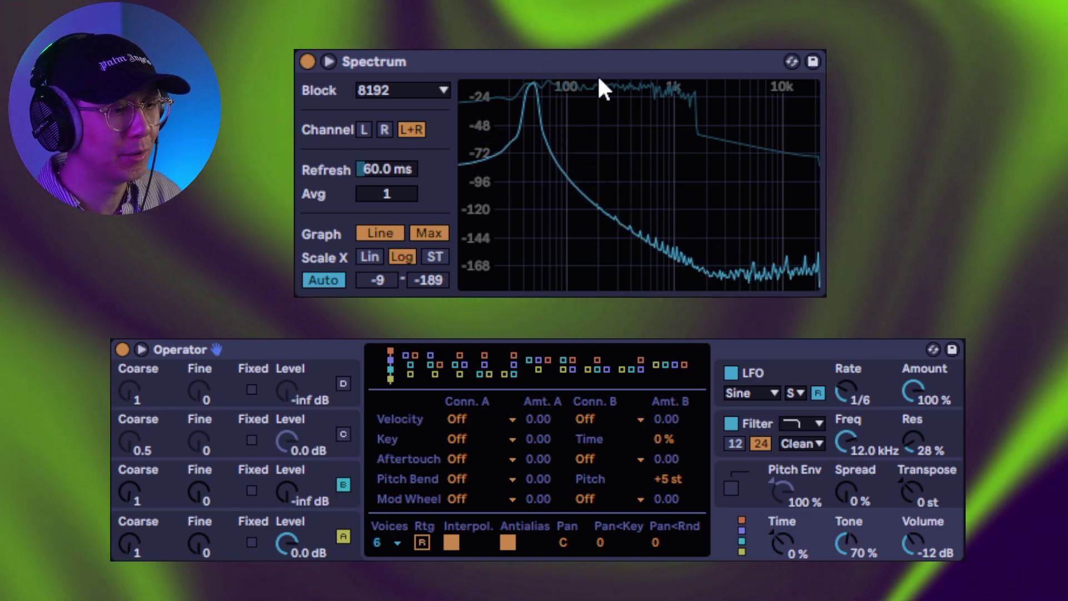
mouse_move(535, 90)
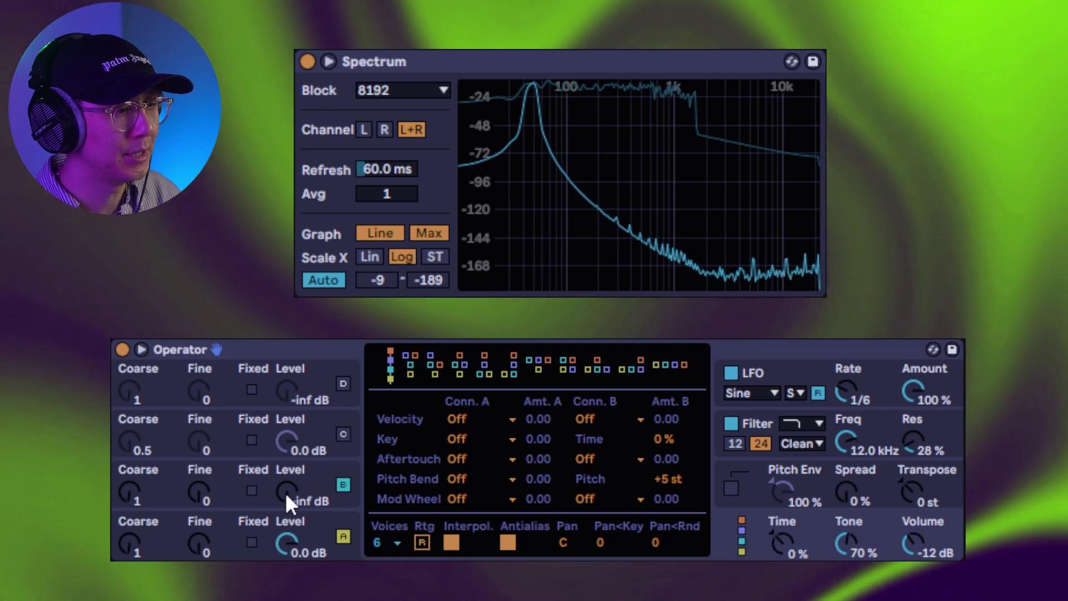
- Raise oscillator B's level to -18 dB, inspect the harmonics on the spectrum, and lower the level back to -inf dB
drag(286, 492, 286, 454)
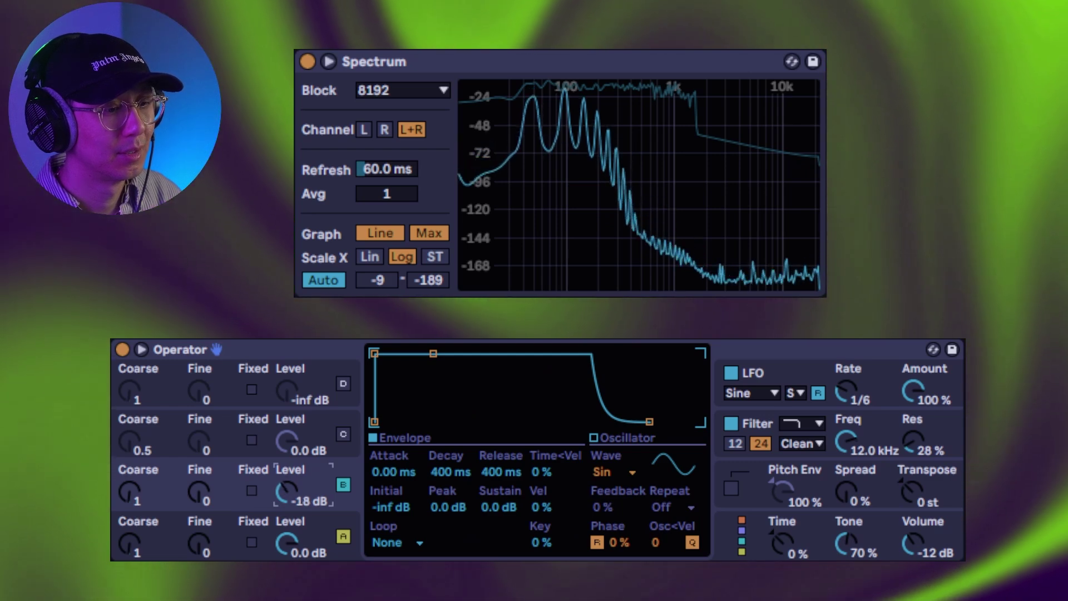
mouse_move(575, 138)
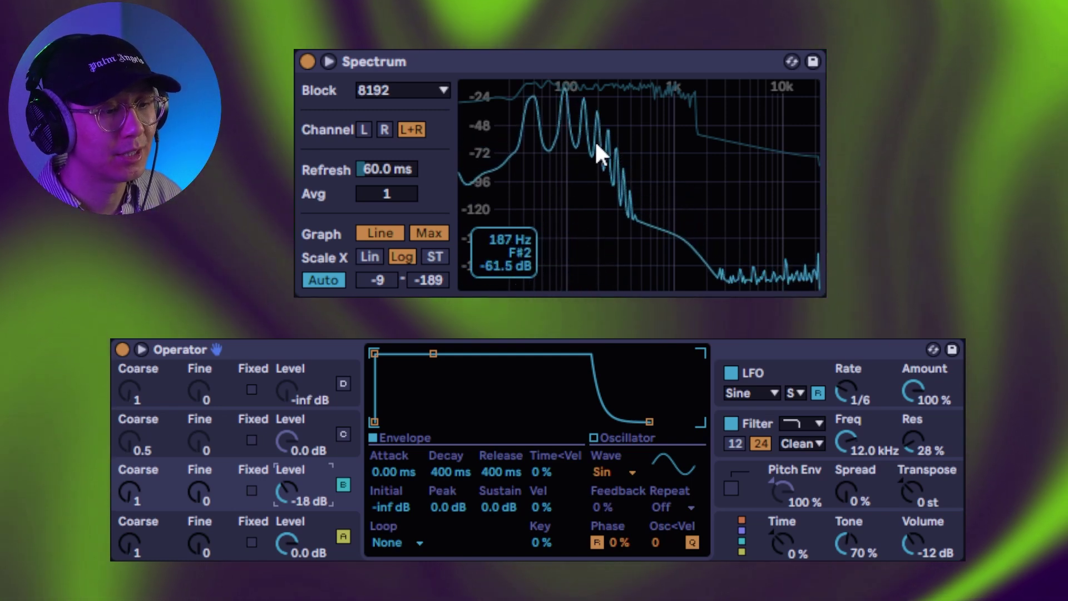
drag(288, 492, 289, 550)
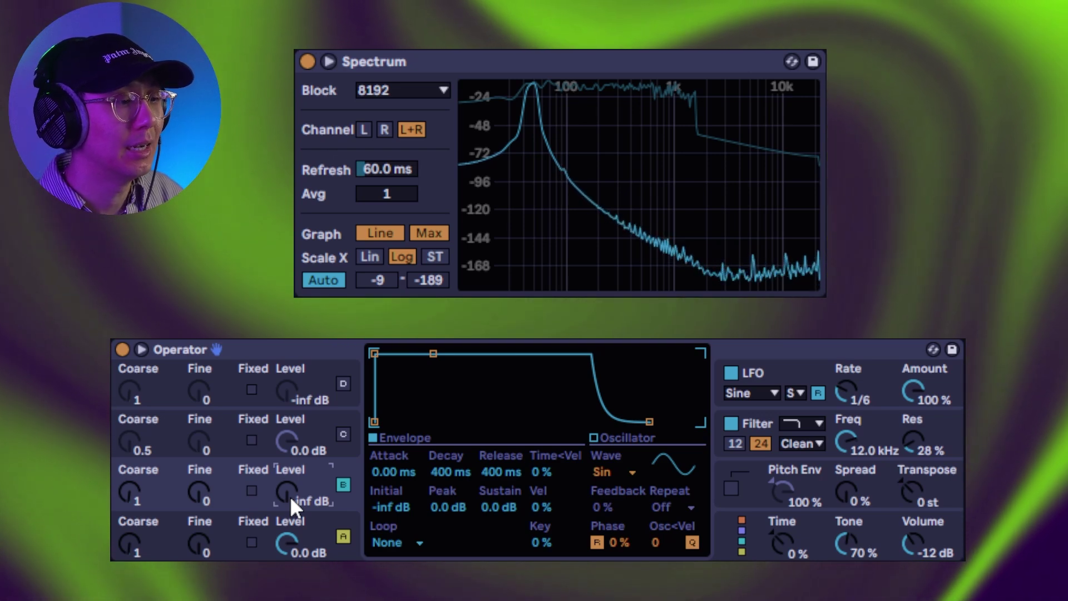
mouse_move(562, 102)
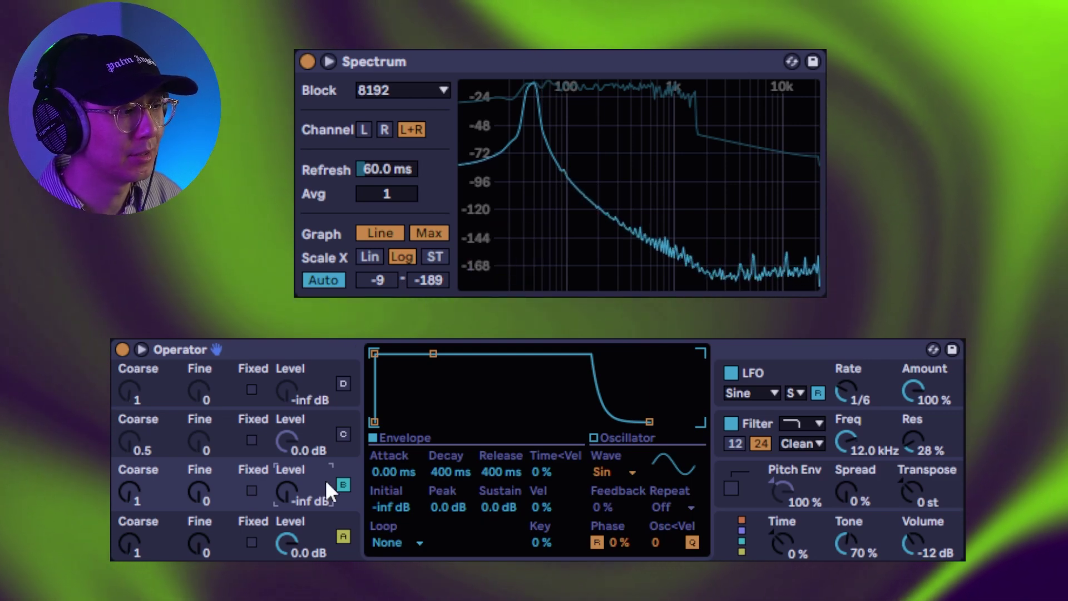
- Sweep oscillator B's level between -inf dB and -17 dB to compare the spectrum, finishing at -17 dB
drag(295, 493, 295, 439)
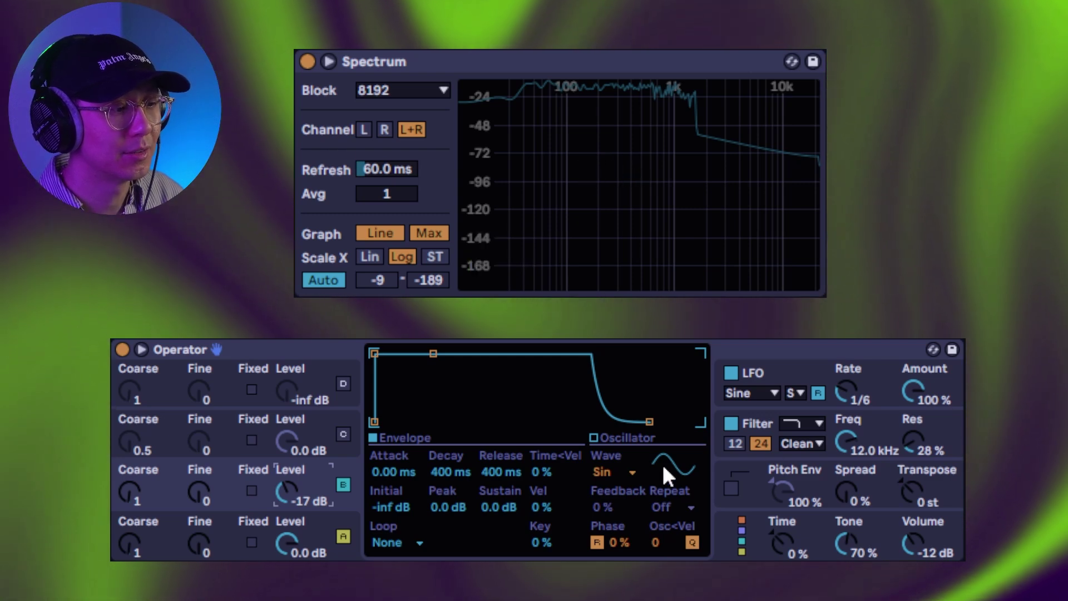
drag(285, 485, 286, 534)
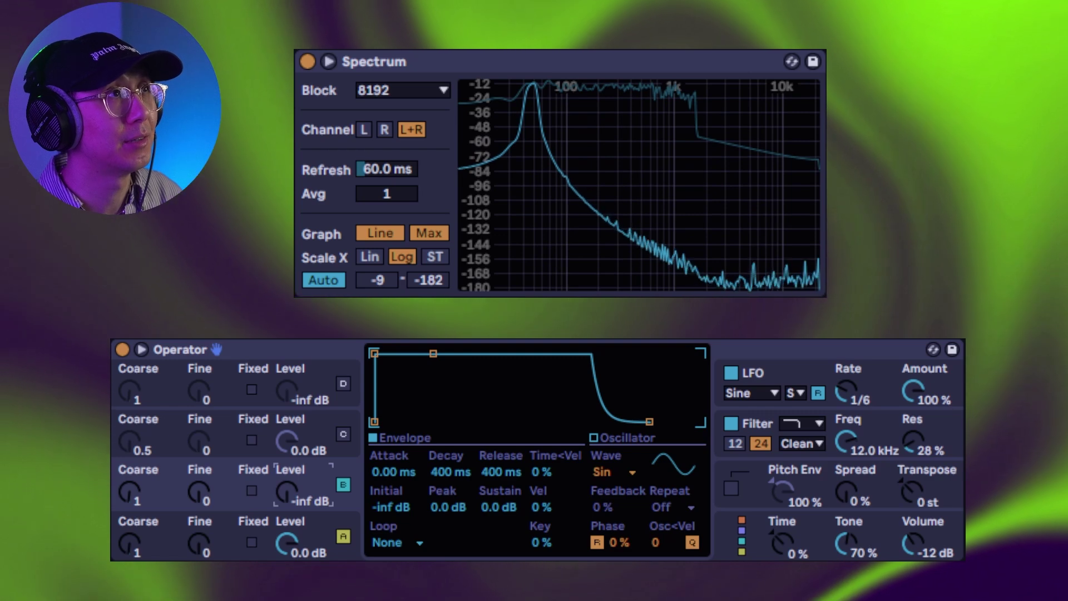
mouse_move(286, 490)
mouse_down()
mouse_move(285, 473)
mouse_move(286, 485)
mouse_up()
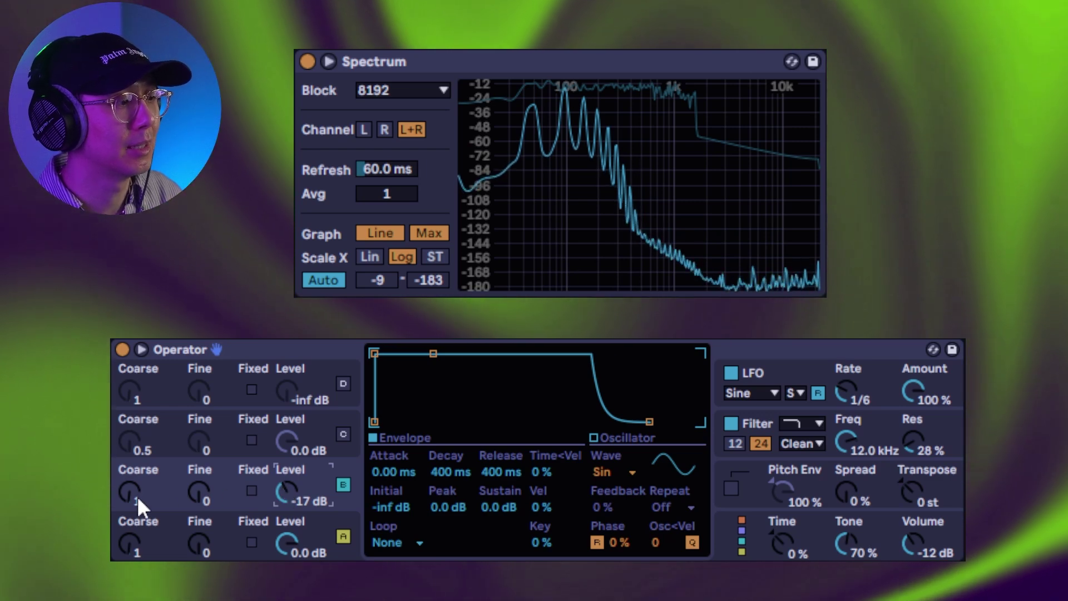
- Raise oscillator B's Coarse ratio one step at a time from 1 to 7 while playing notes
click(133, 496)
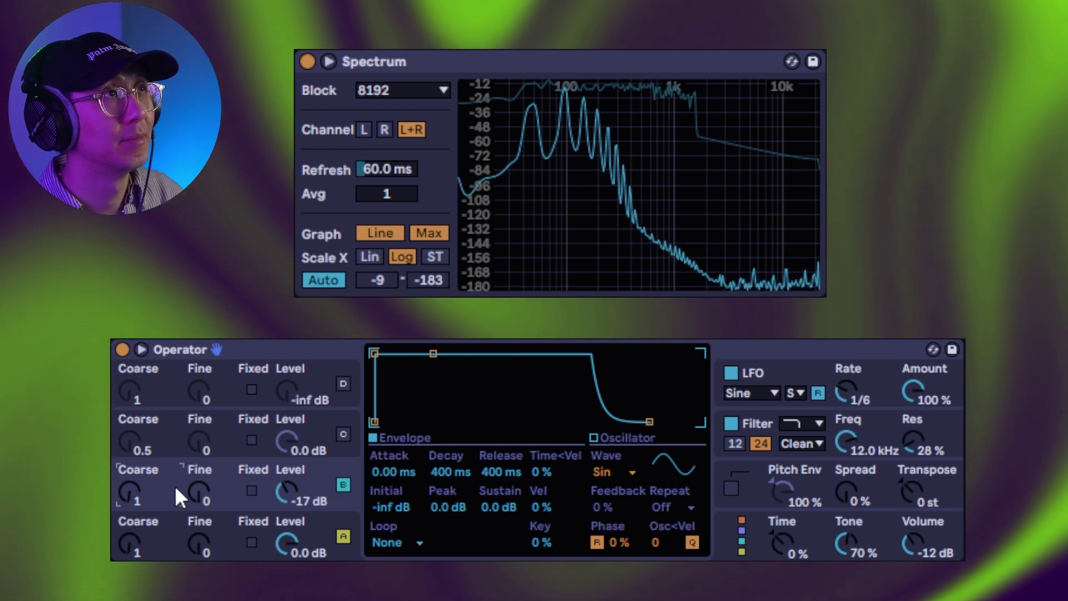
key(Up)
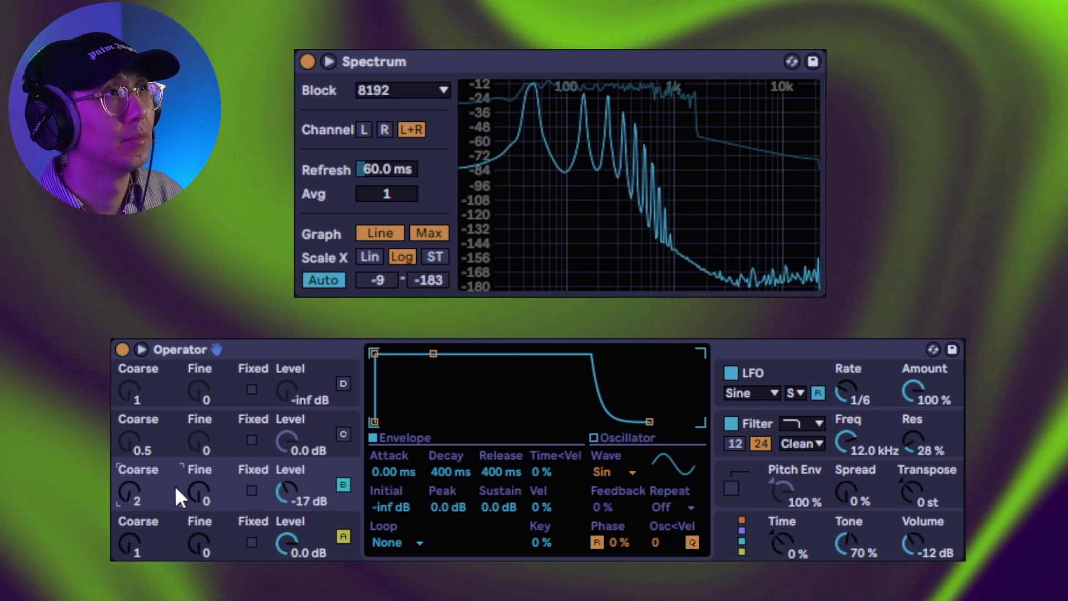
key(Up)
key(Up)
key(Up)
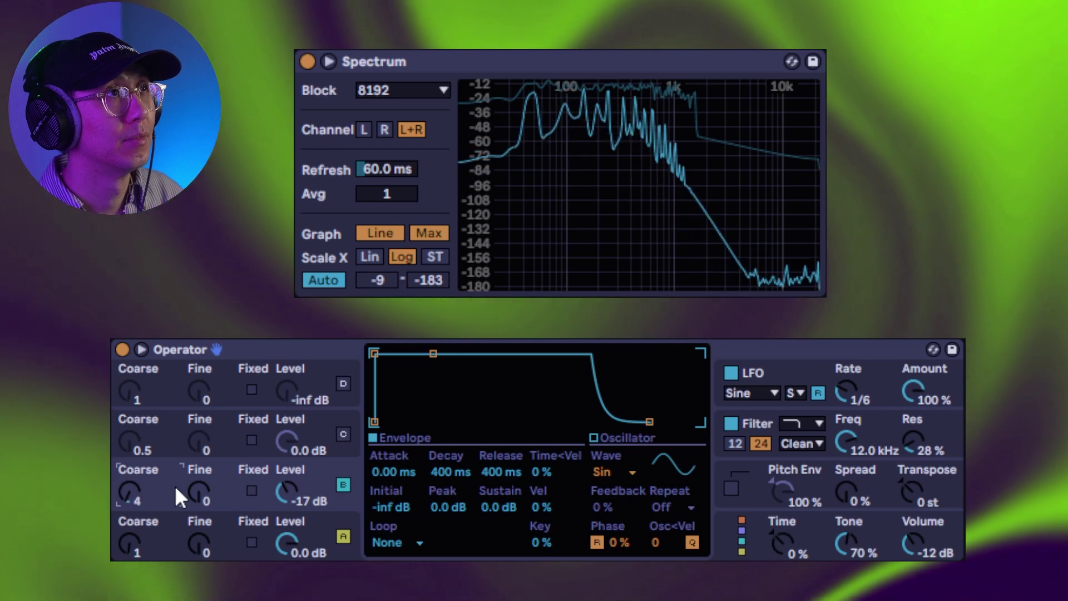
key(Up)
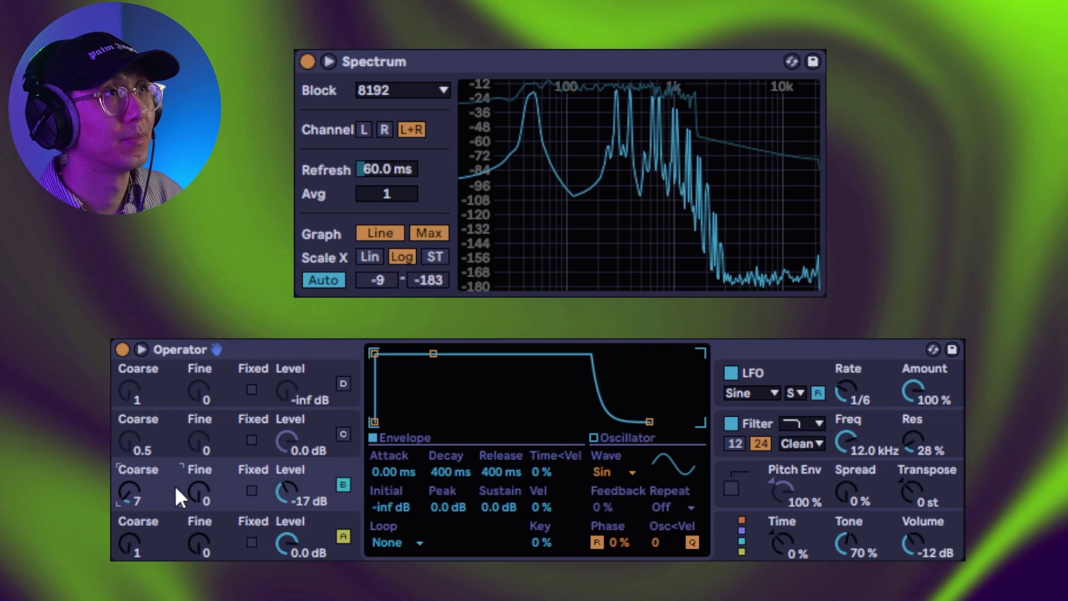
key(Up)
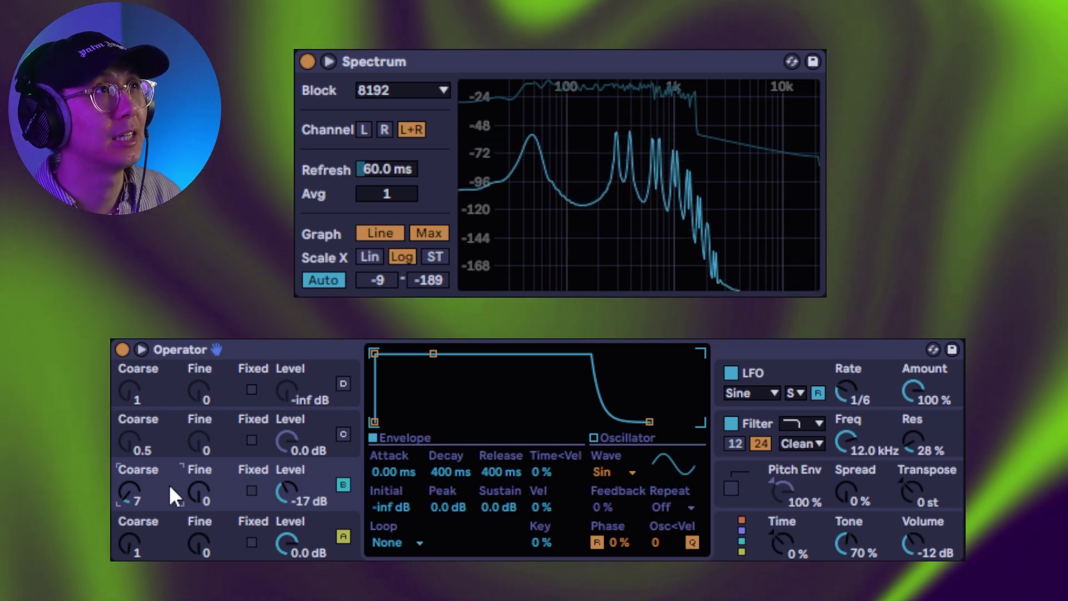
- Keep raising oscillator B's Coarse ratio through 8, 10 and 16 and beyond, and return it to 1
key(Up)
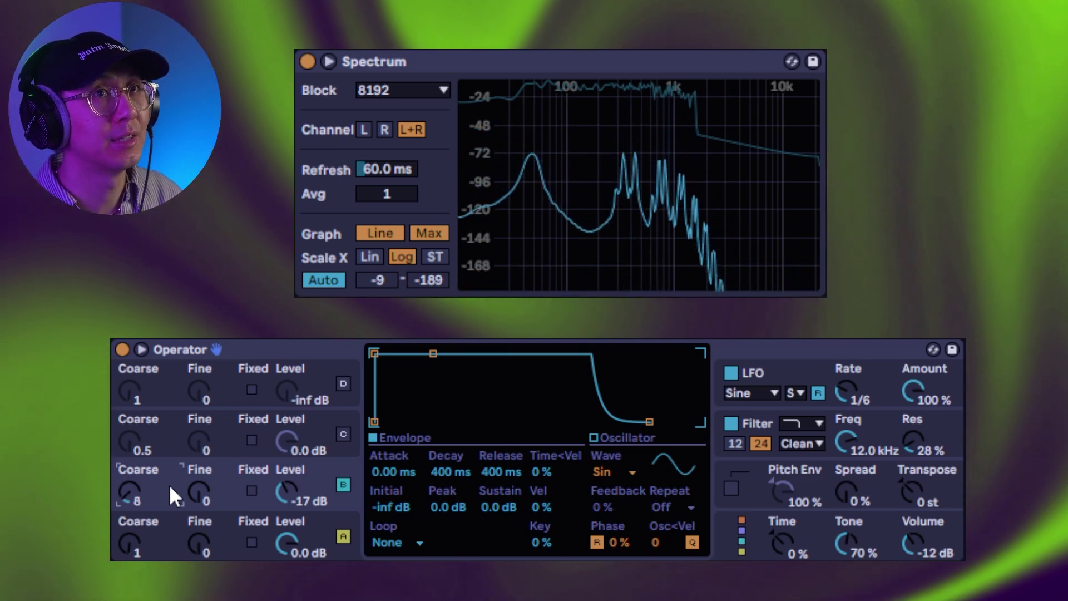
key(Up)
key(Up)
key(Up)
key(Up)
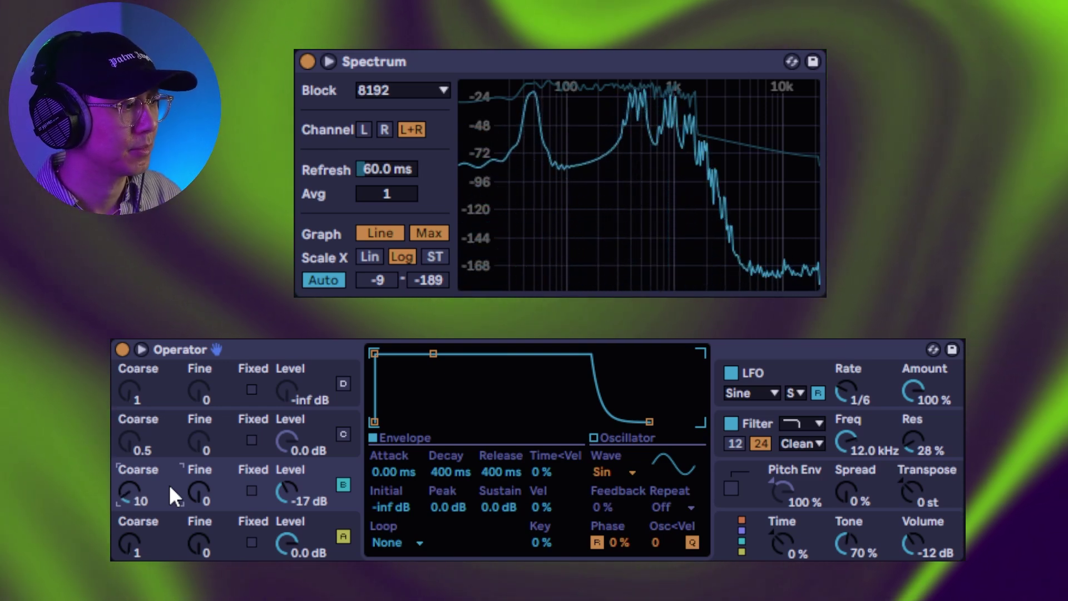
key(Up)
key(Up)
key(Up)
key(Up)
key(Up)
key(Up)
key(Up)
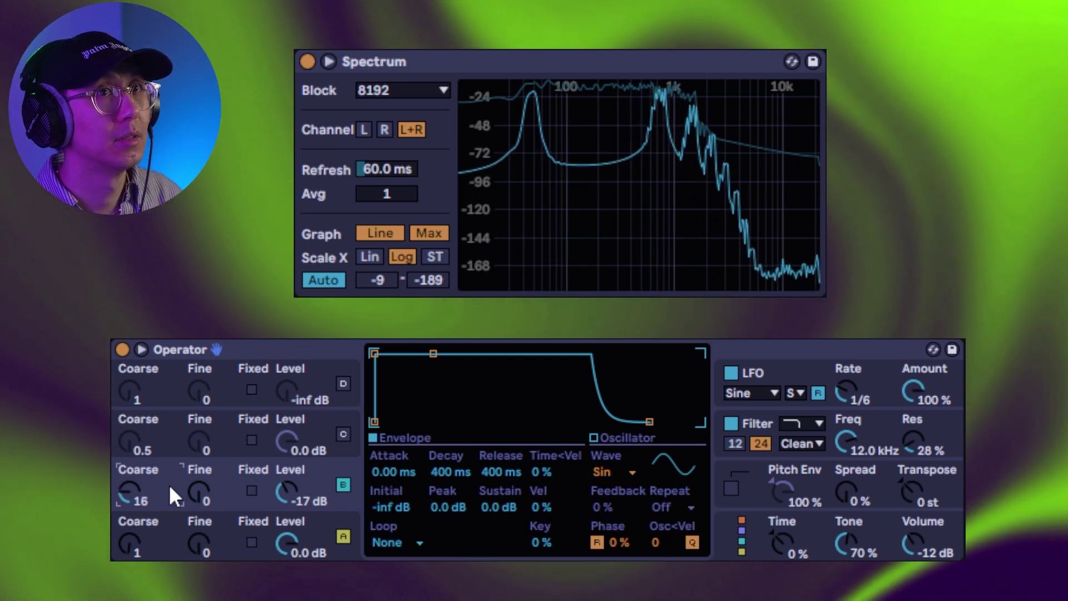
key(Up)
key(Up)
key(Up)
key(Up)
key(Up)
key(Up)
key(Up)
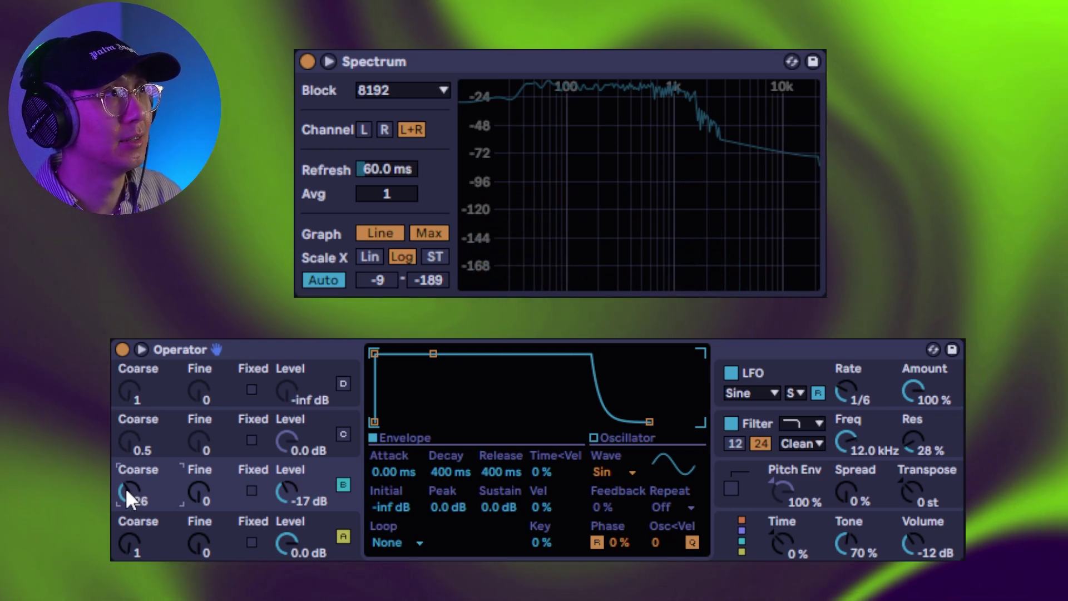
drag(126, 487, 125, 539)
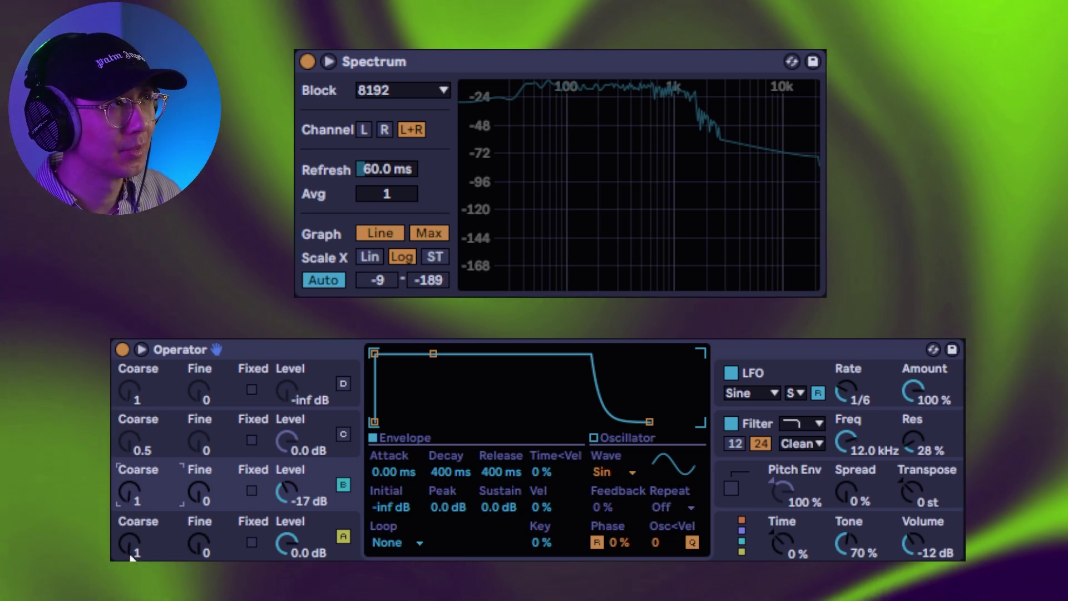
- Raise oscillator A's Coarse ratio to 16 to hear its effect, and return it to 1
click(131, 555)
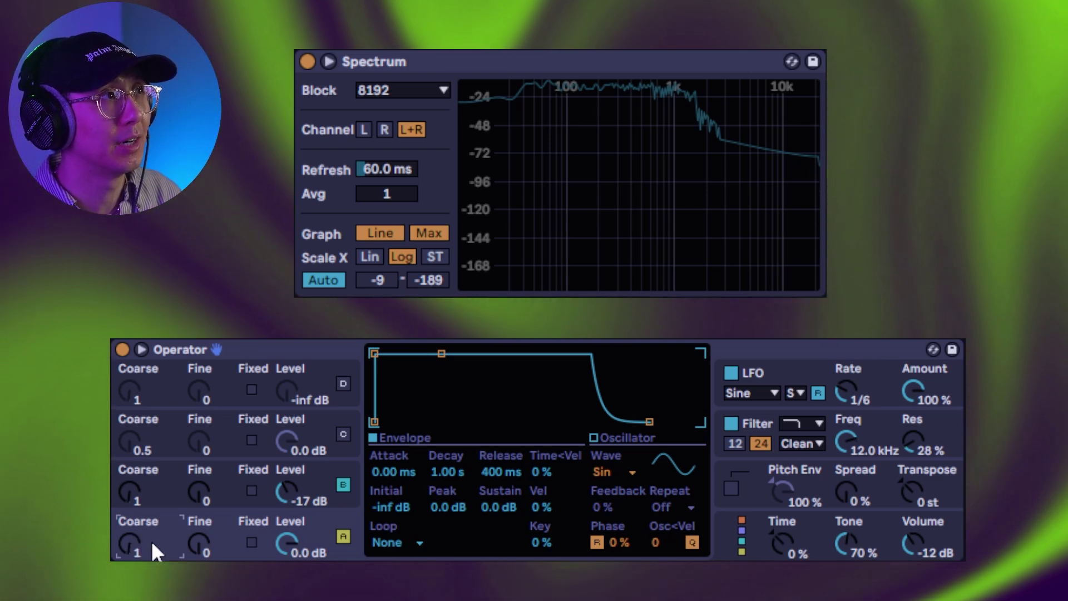
scroll(132, 533, up, 1)
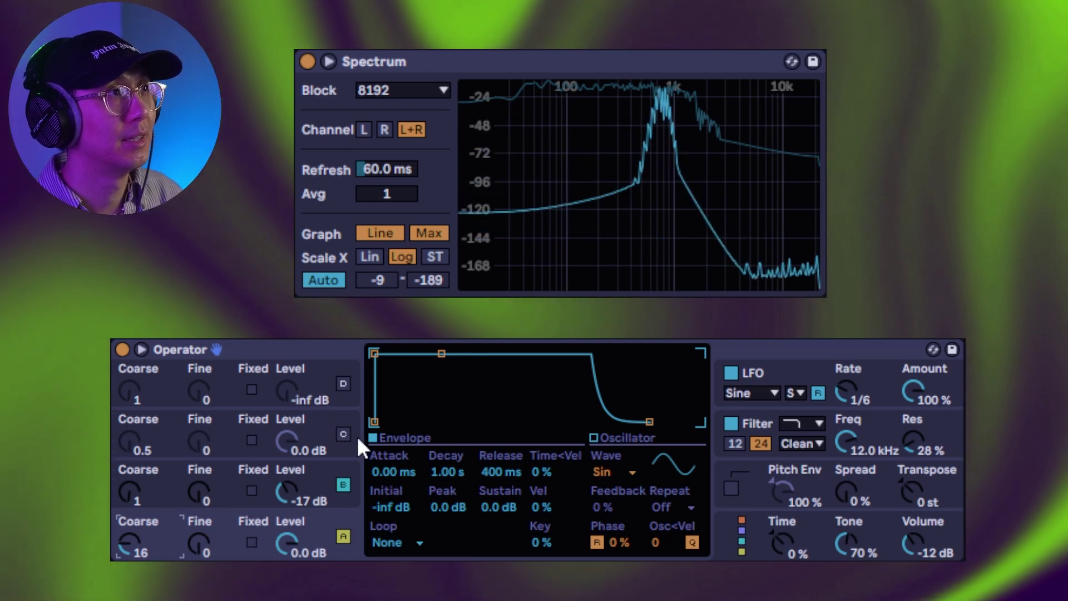
drag(124, 552, 122, 579)
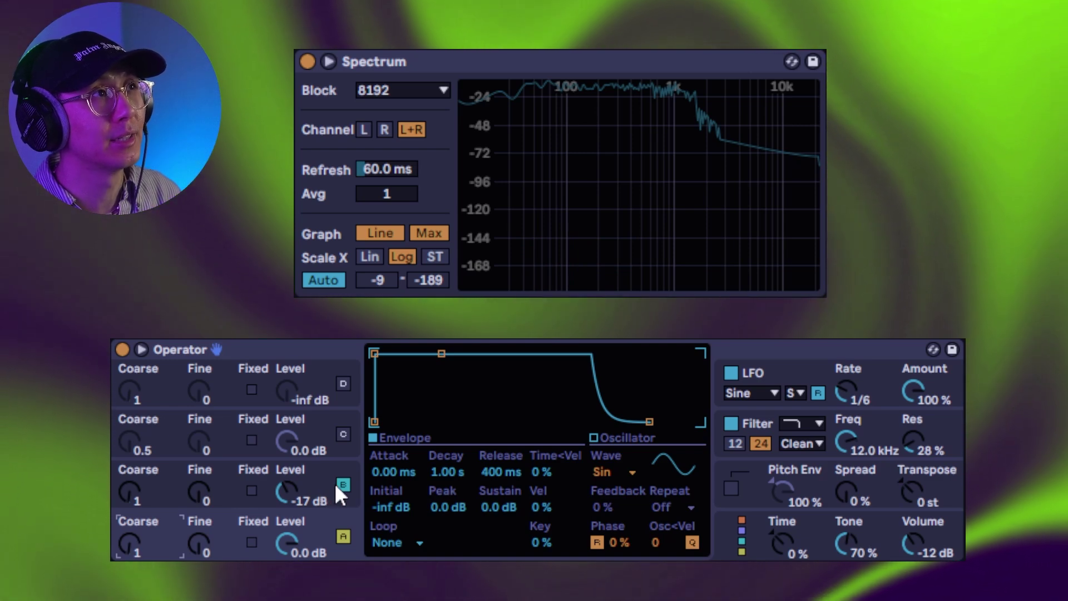
- Select oscillator B and raise its Coarse ratio stepwise through 5 and 8 to 16, keeping its level at -17 dB
click(322, 479)
drag(289, 492, 289, 491)
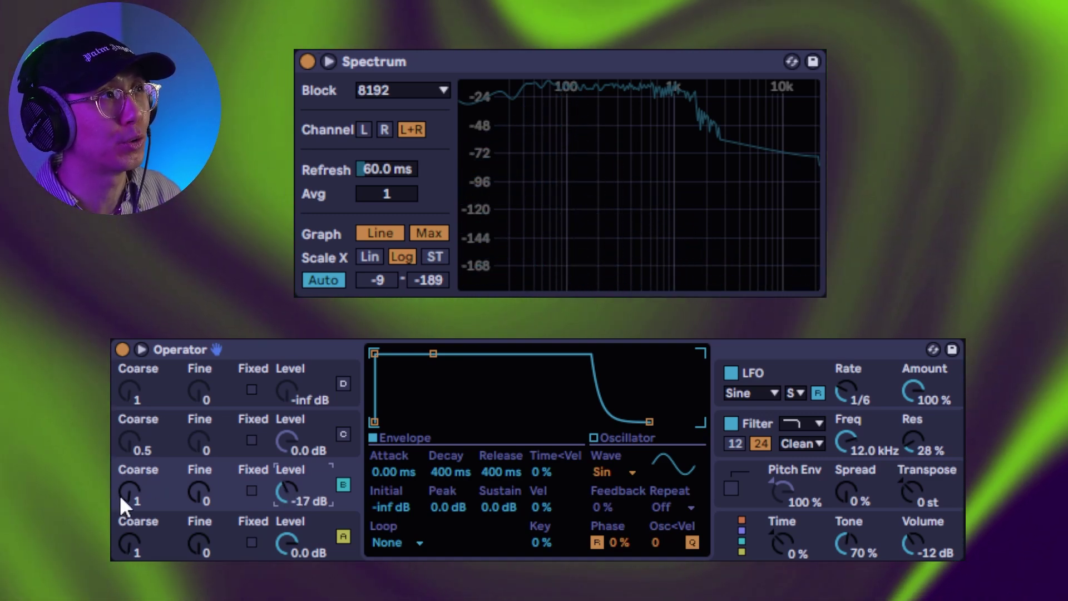
click(130, 490)
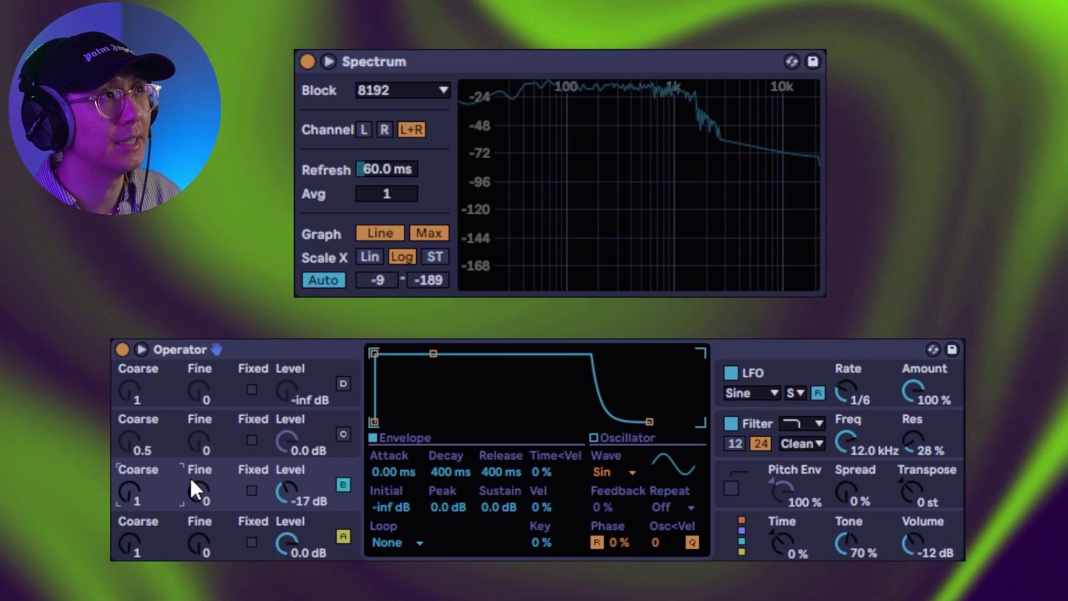
key(Up)
key(Up)
key(Up)
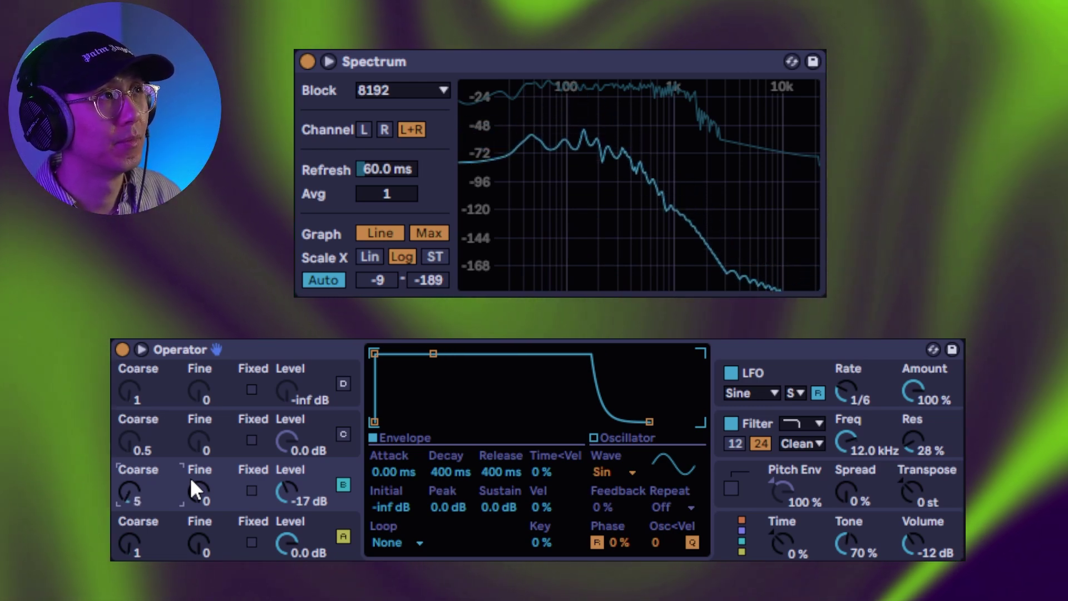
key(Up)
key(Up)
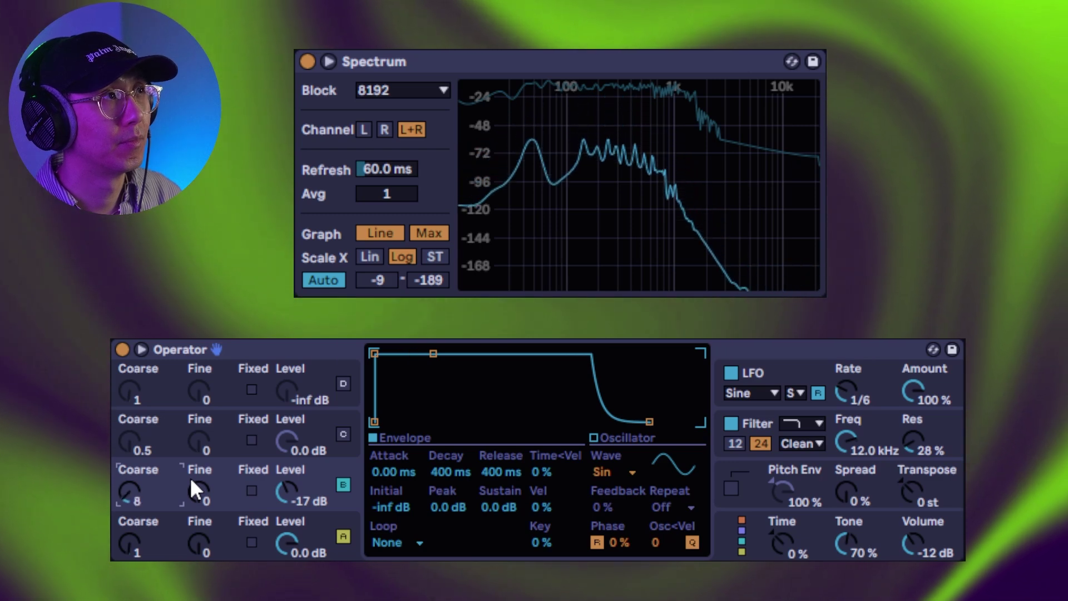
key(Up)
key(Up)
key(Up)
key(Up)
key(Up)
key(Up)
key(Up)
key(Up)
key(Up)
key(Up)
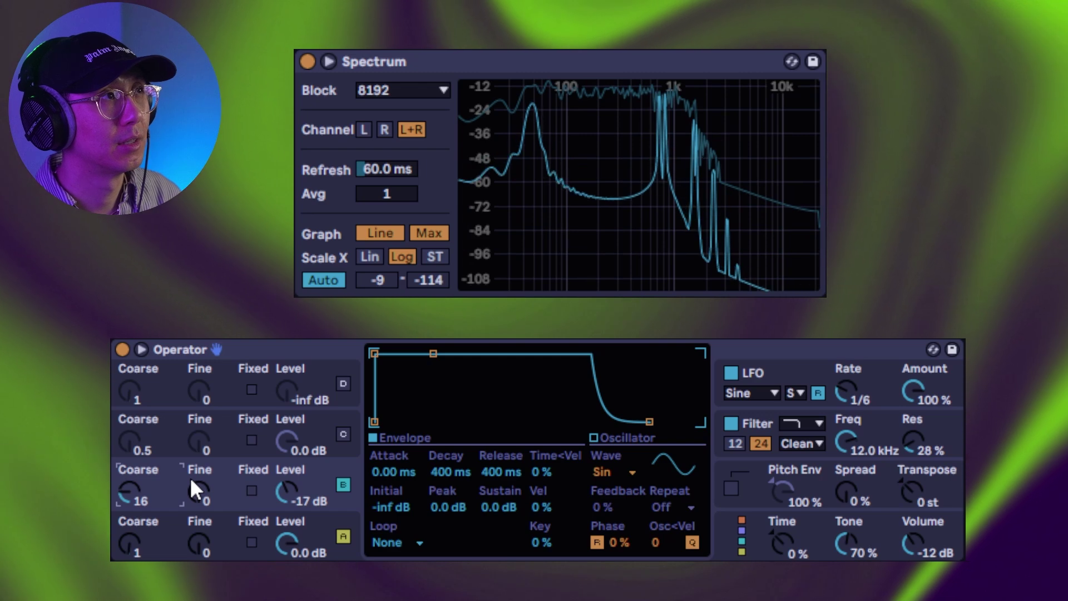
- Lower oscillator B's Coarse ratio stepwise to 3, and raise it again to 8
key(Down)
key(Down)
key(Down)
key(Down)
key(Down)
key(Down)
key(Down)
key(Down)
key(Down)
key(Down)
key(Down)
key(Down)
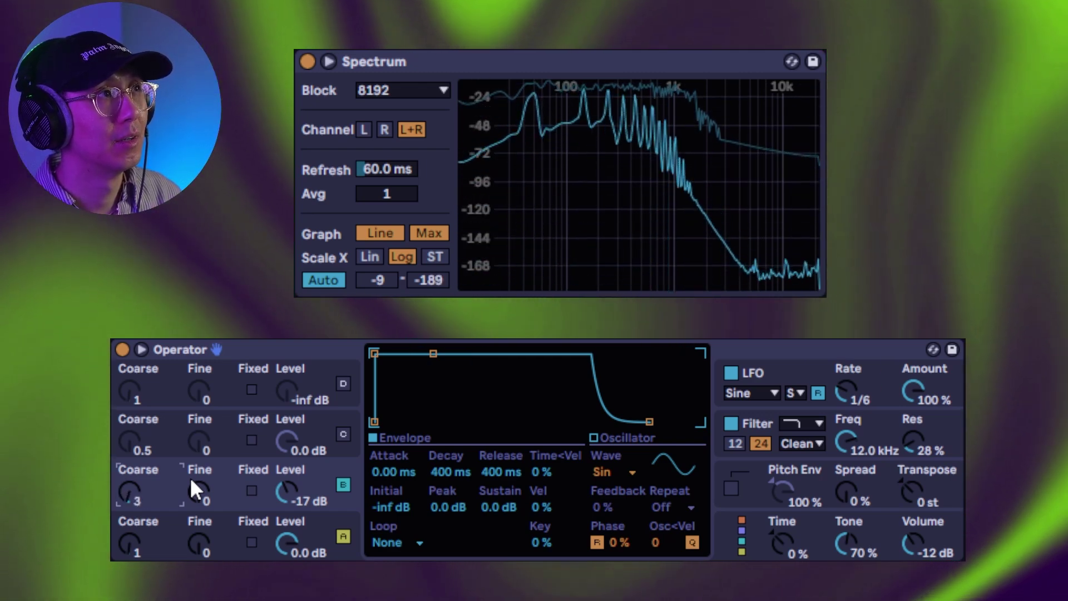
key(Up)
key(Up)
key(Up)
key(Up)
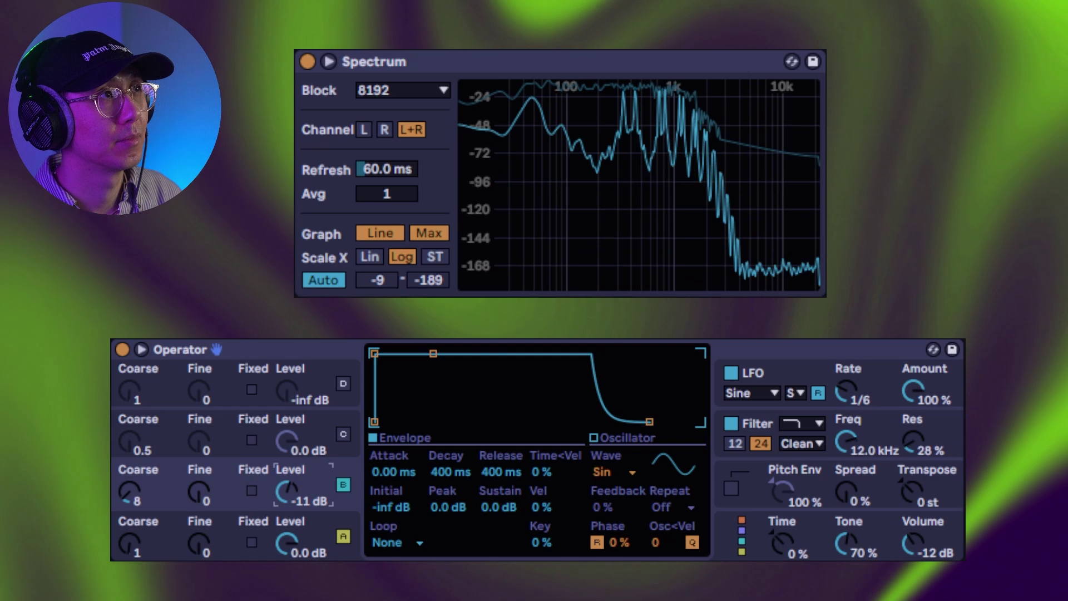
- Lower oscillator B's level to -17 dB
click(285, 493)
key(Down)
key(Down)
key(Down)
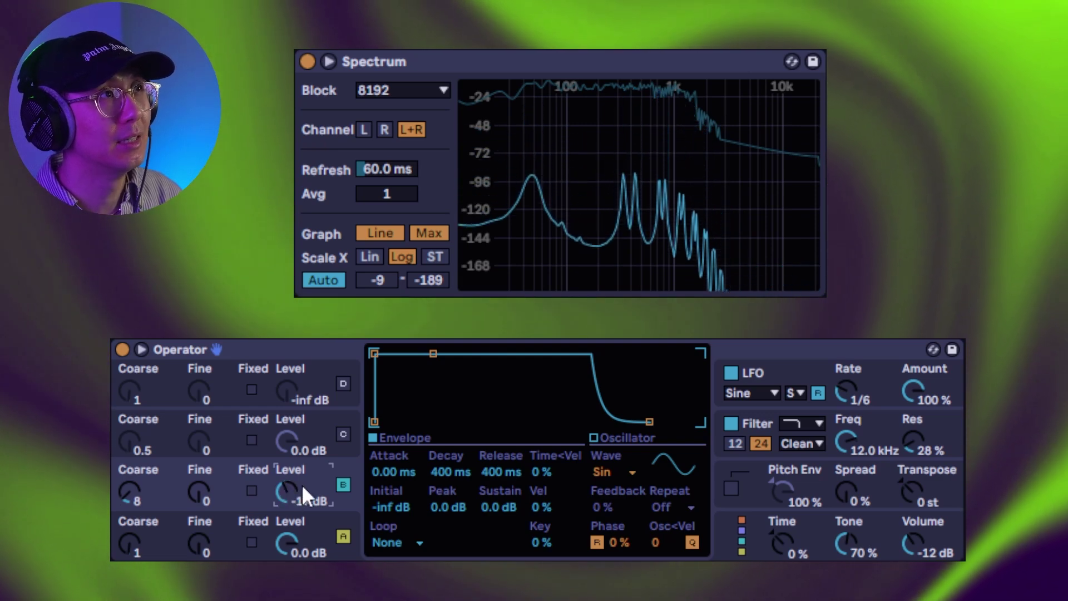
key(Down)
key(Down)
key(Down)
key(Down)
key(Down)
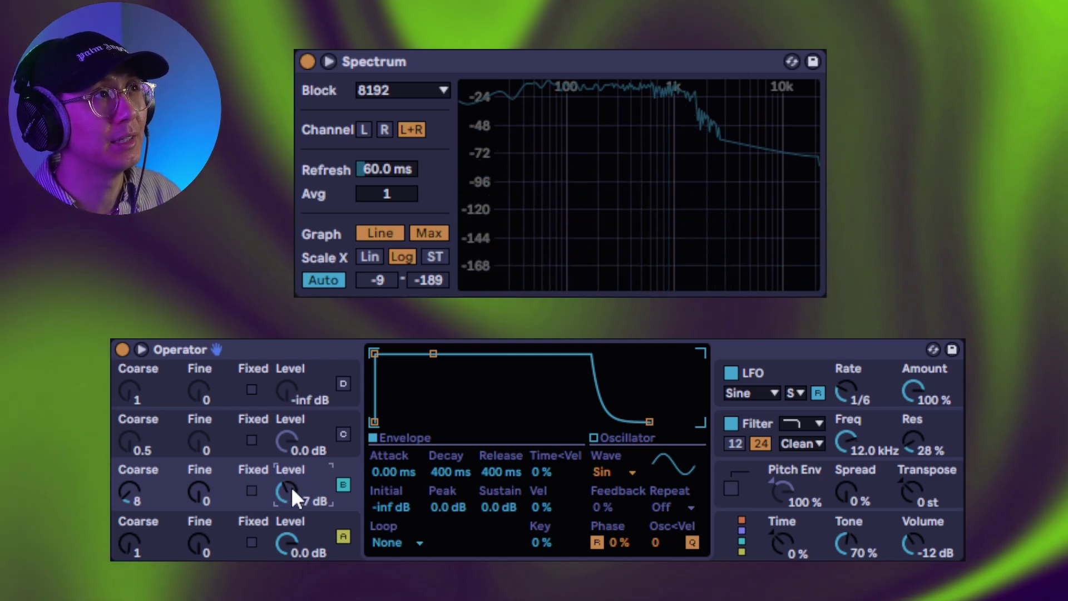
- Set oscillator B's level to -16 dB
mouse_move(288, 493)
mouse_down()
mouse_move(288, 477)
mouse_move(289, 517)
mouse_move(288, 480)
mouse_move(288, 495)
mouse_up()
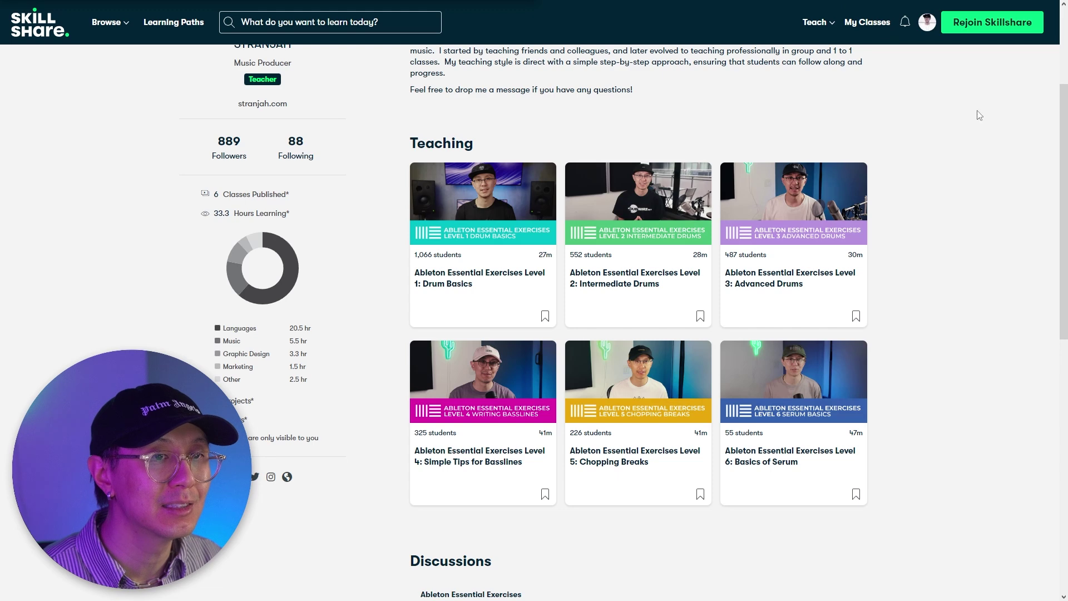
- Browse the teacher profiles on Skillshare and go to the class Ableton Live I: The First Steps of Digital Music Production
scroll(991, 128, up, 3)
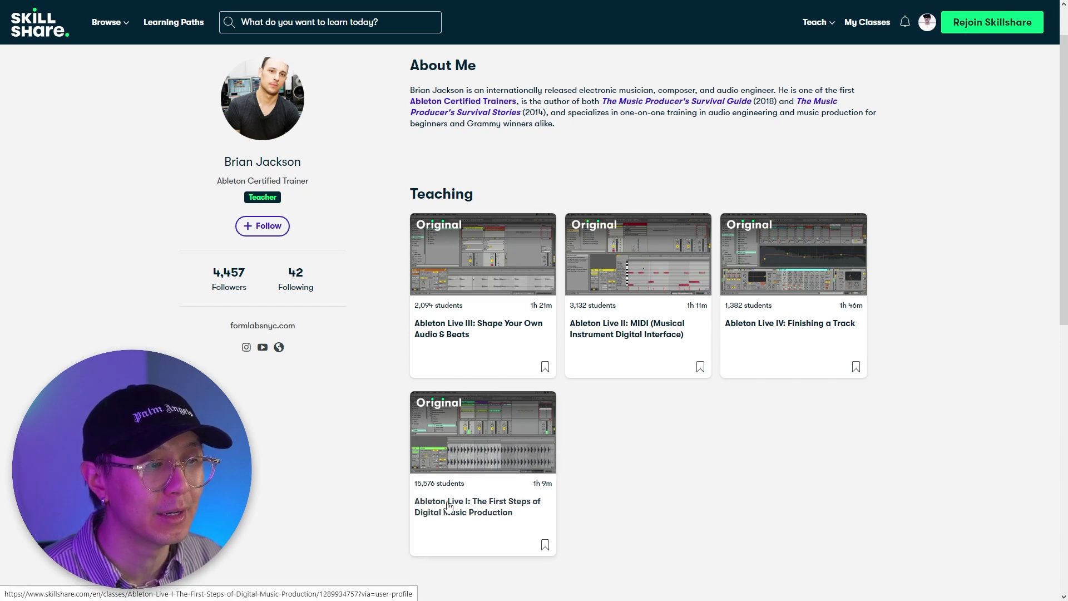
click(423, 499)
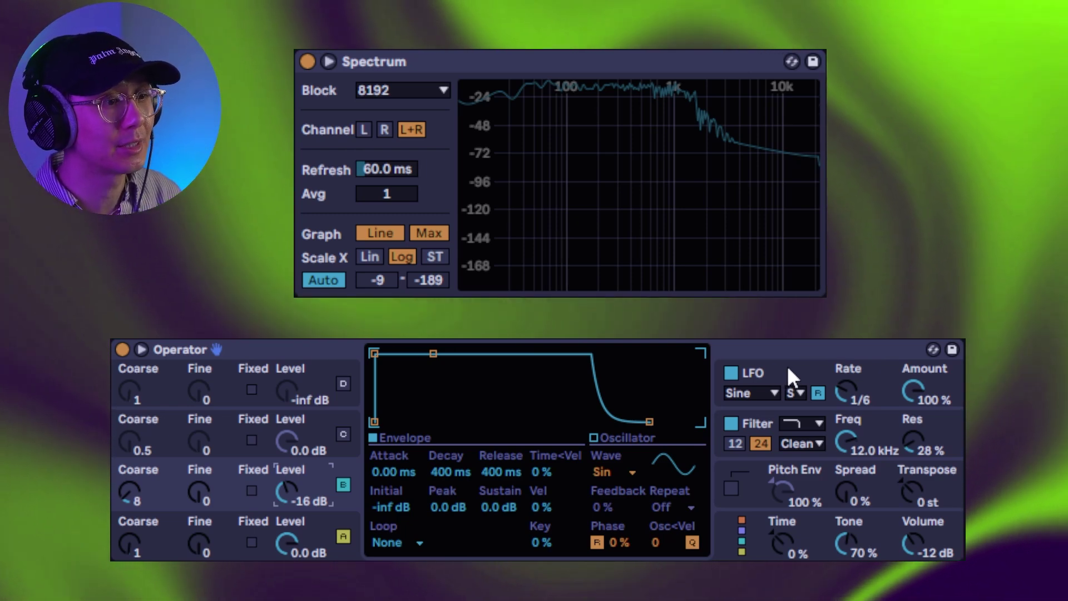
- Look through Operator's LFO, filter and pitch envelope sections, ending on the LFO settings
click(810, 357)
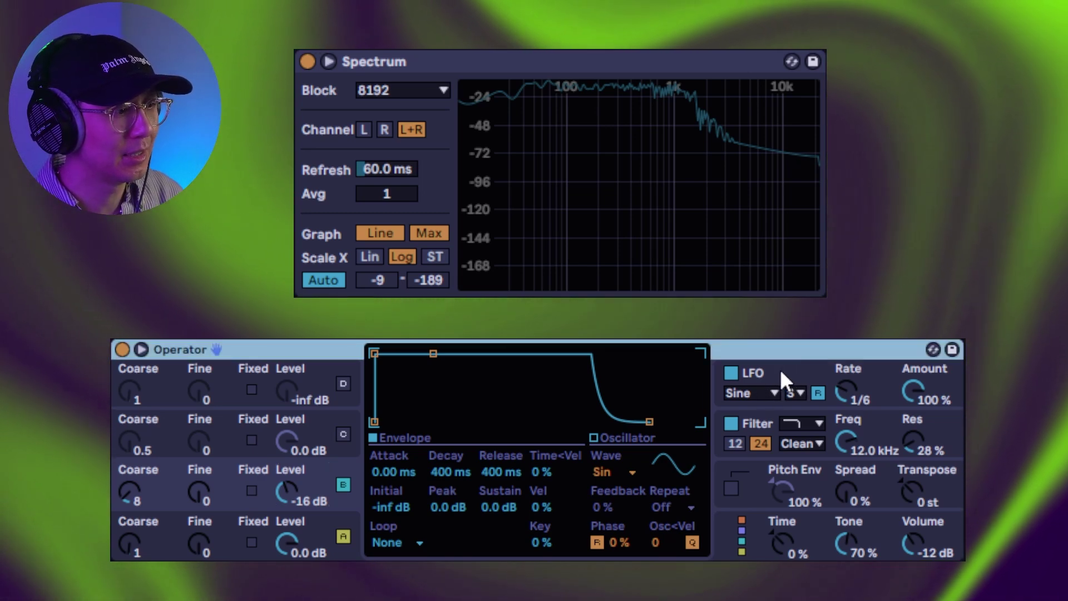
click(779, 371)
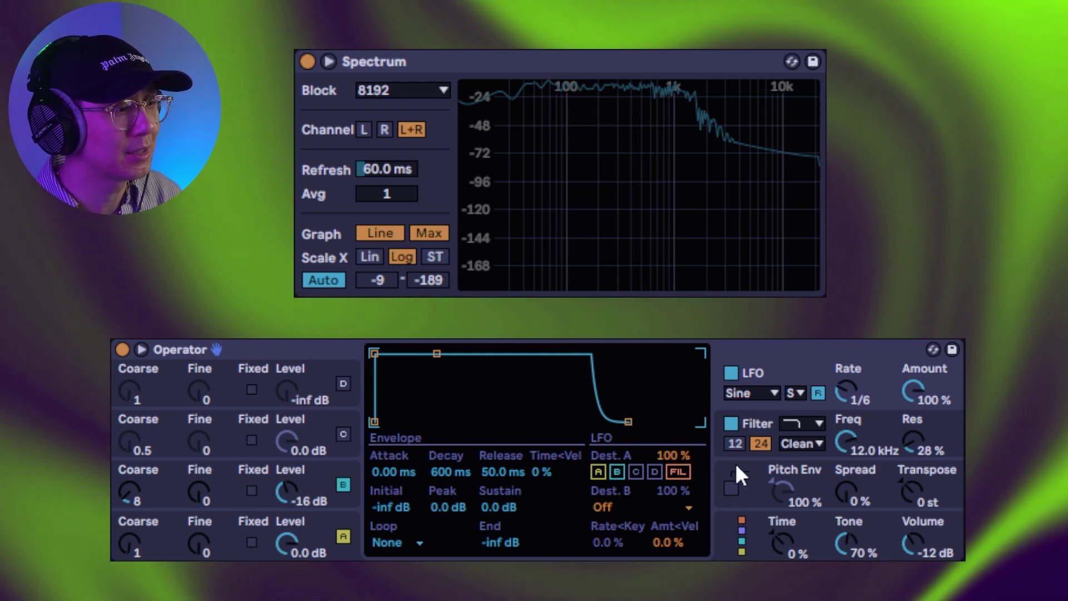
click(729, 468)
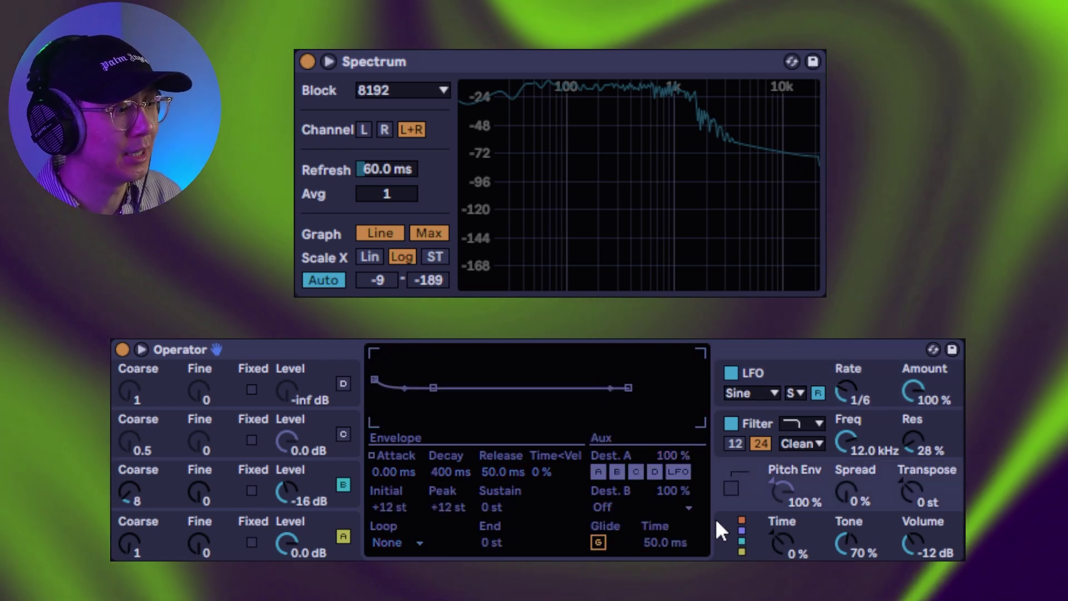
click(716, 518)
click(715, 471)
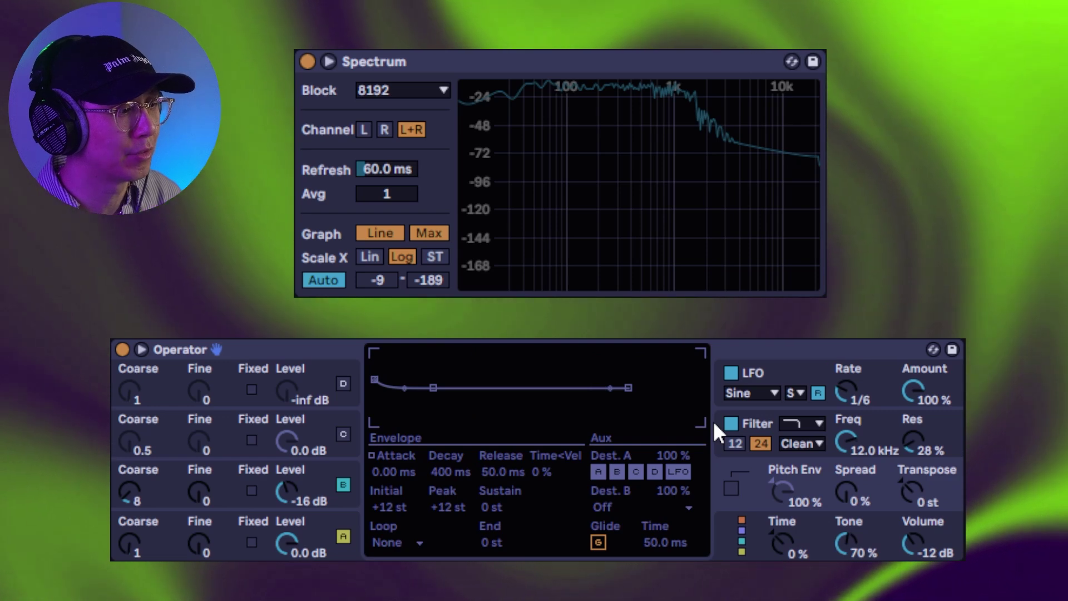
click(748, 371)
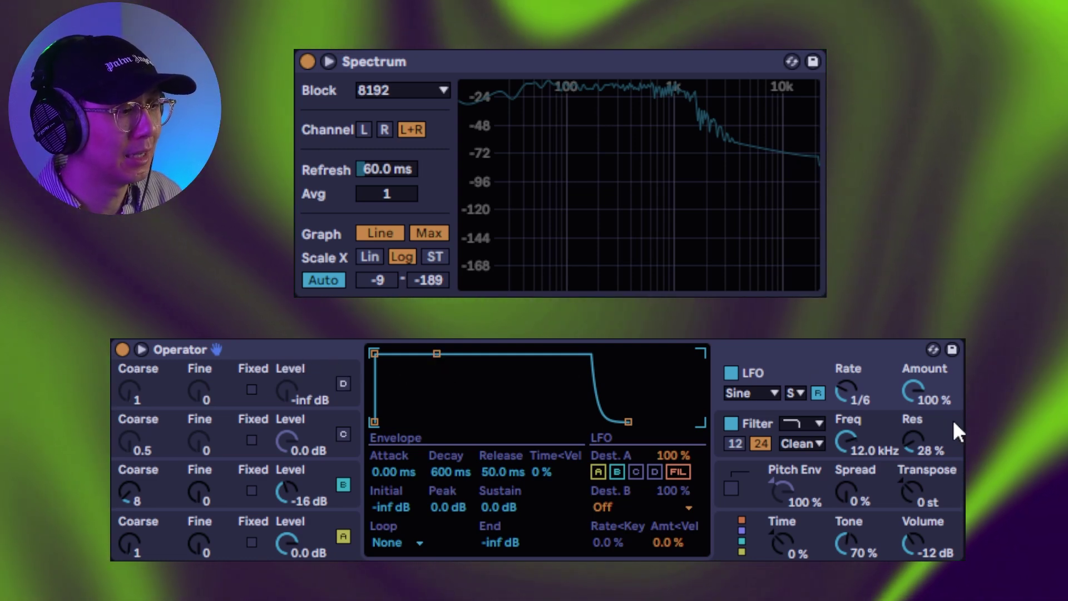
click(955, 419)
click(956, 378)
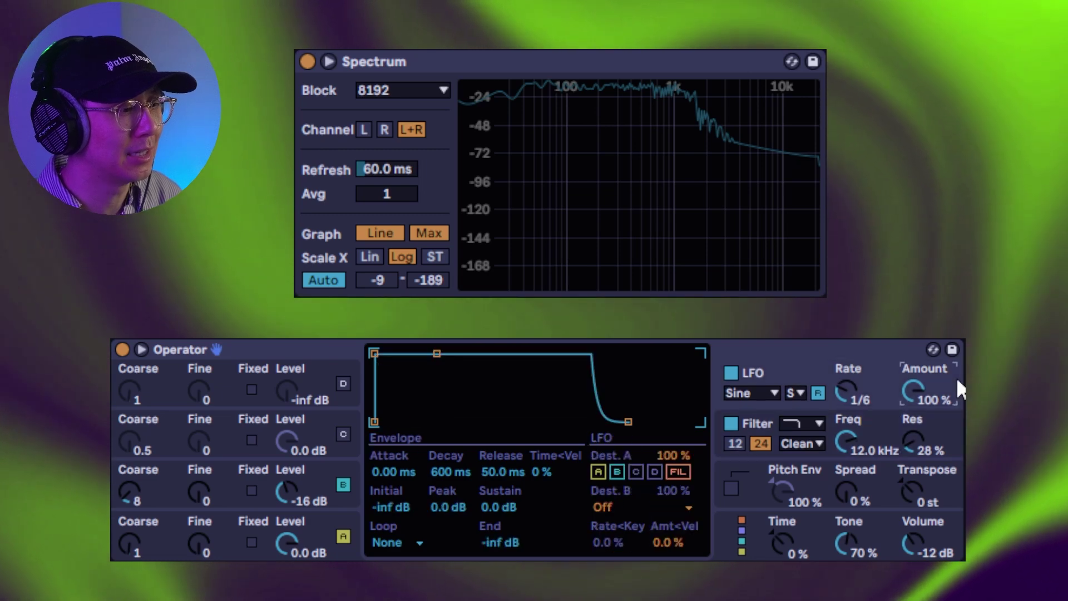
click(957, 422)
click(956, 465)
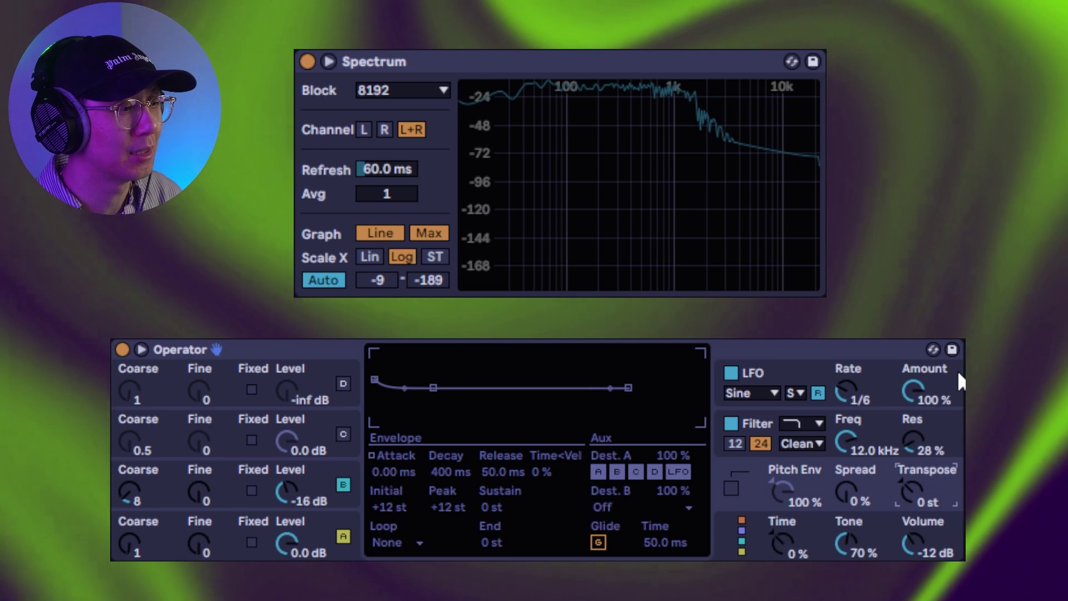
click(958, 376)
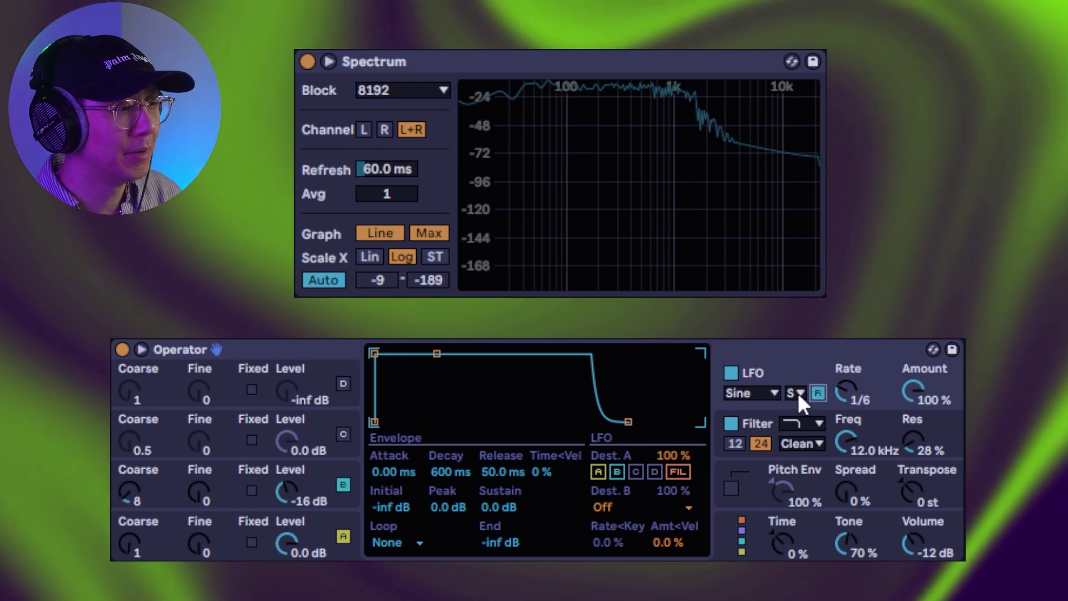
- Try the LFO's Low range, return it to Sync, and keep its rate at 1/6
click(796, 392)
click(793, 389)
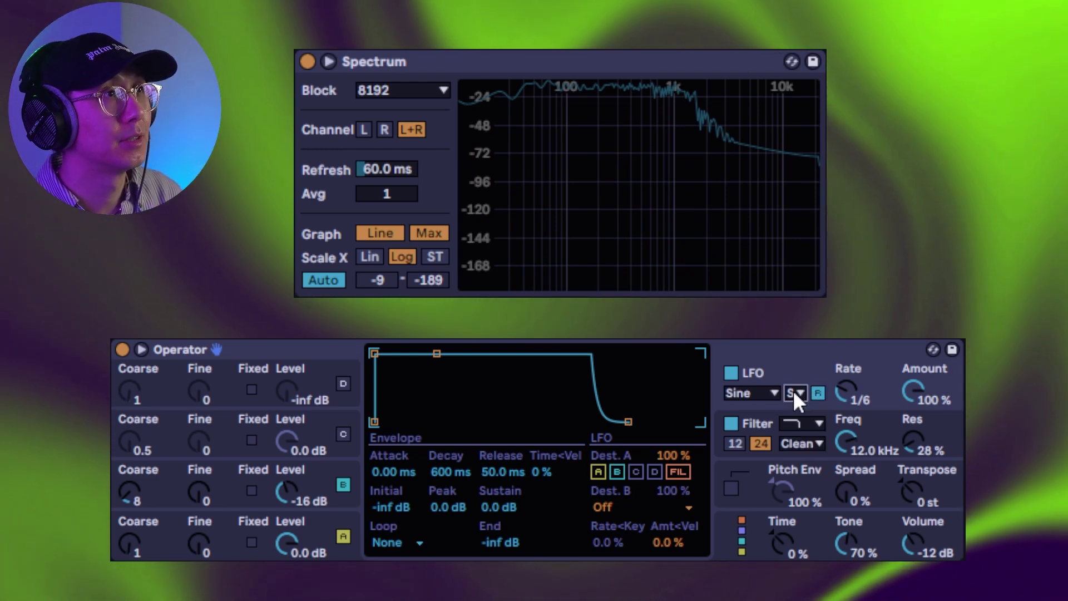
click(795, 392)
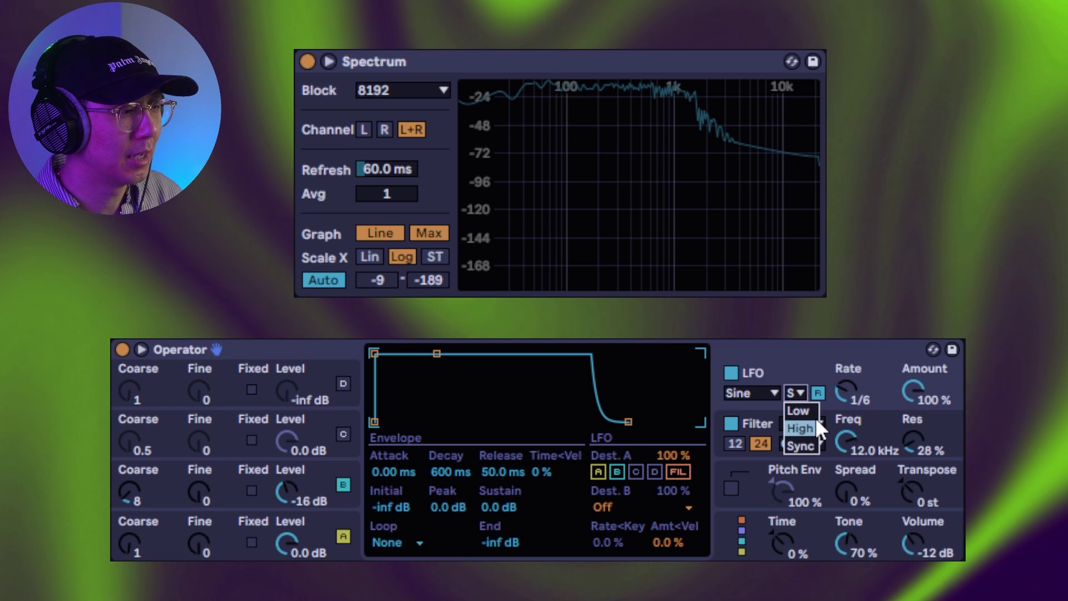
click(797, 392)
click(796, 393)
click(799, 410)
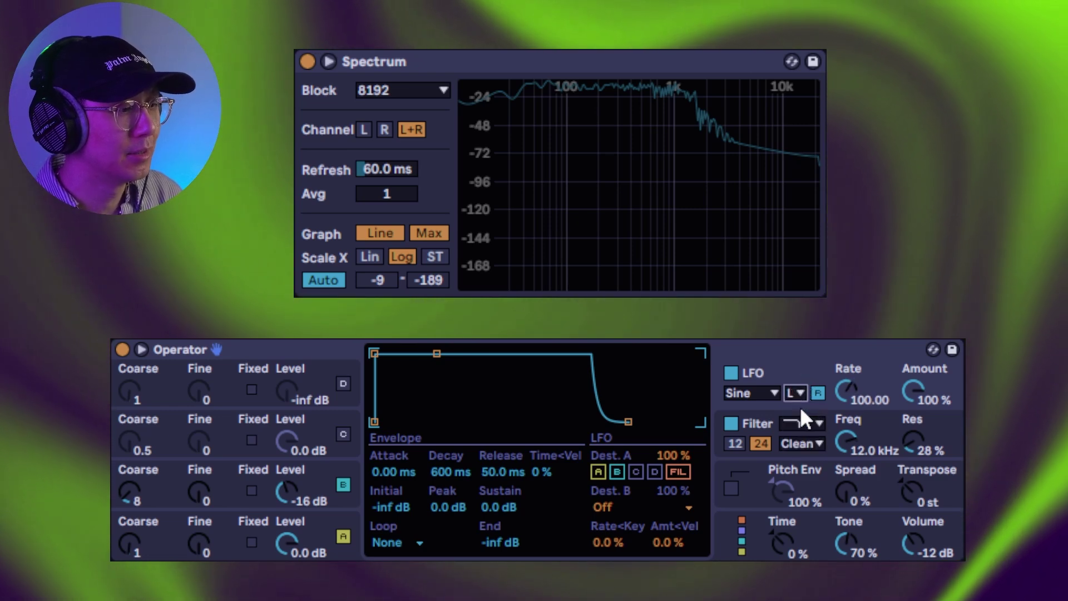
click(795, 392)
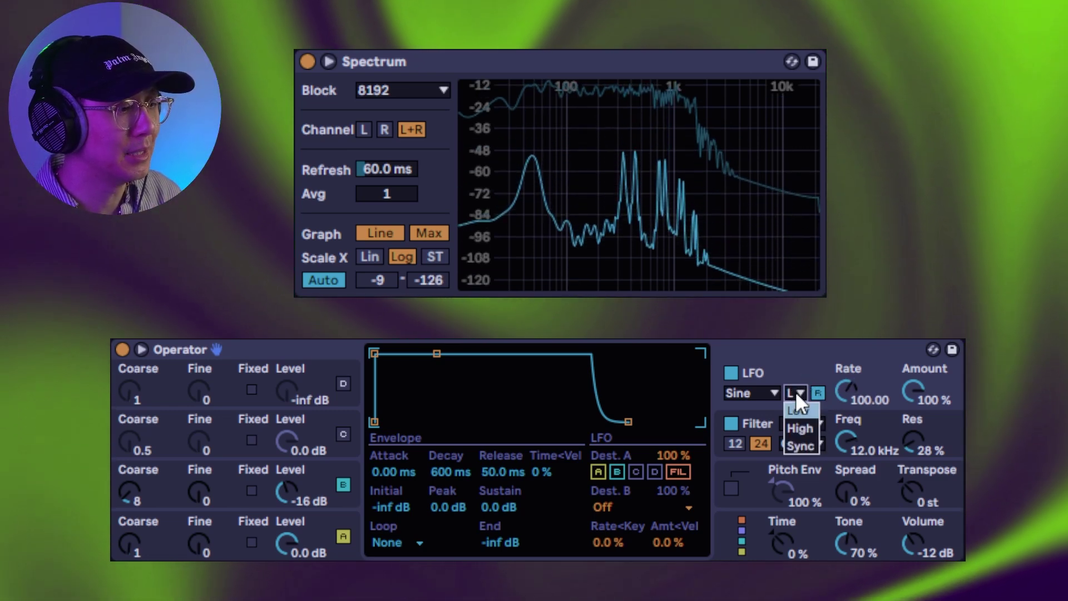
click(804, 446)
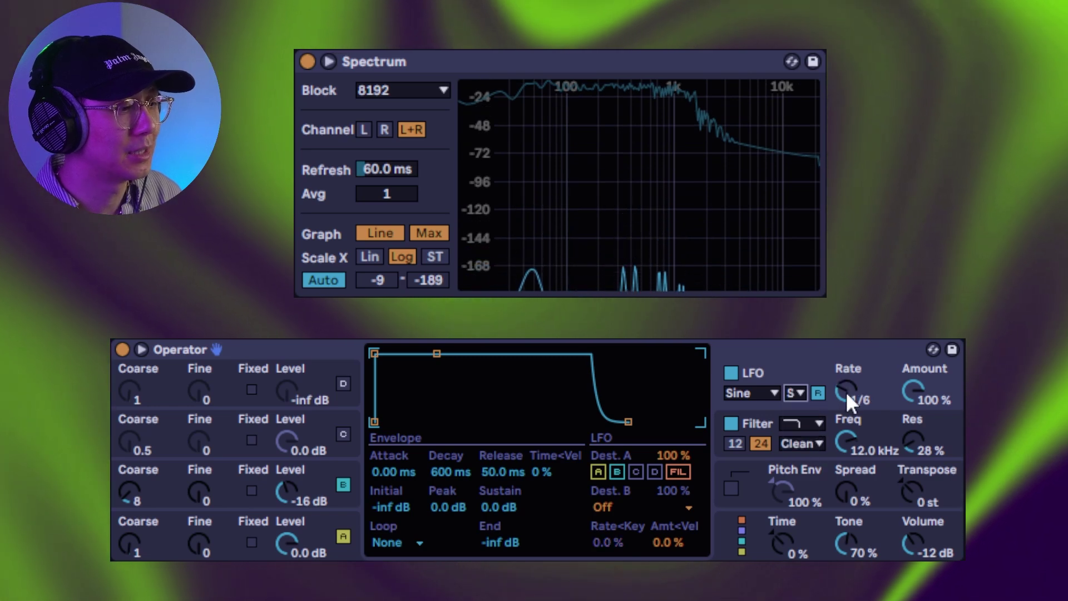
mouse_move(853, 382)
mouse_down()
mouse_move(853, 362)
mouse_move(853, 403)
mouse_up()
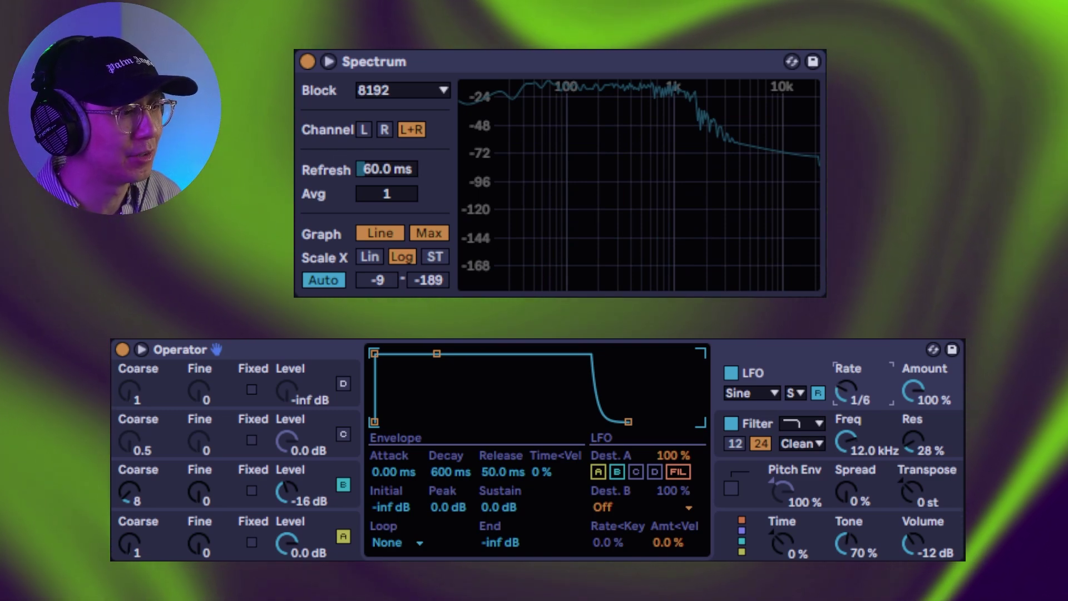
scroll(854, 386, up, 1)
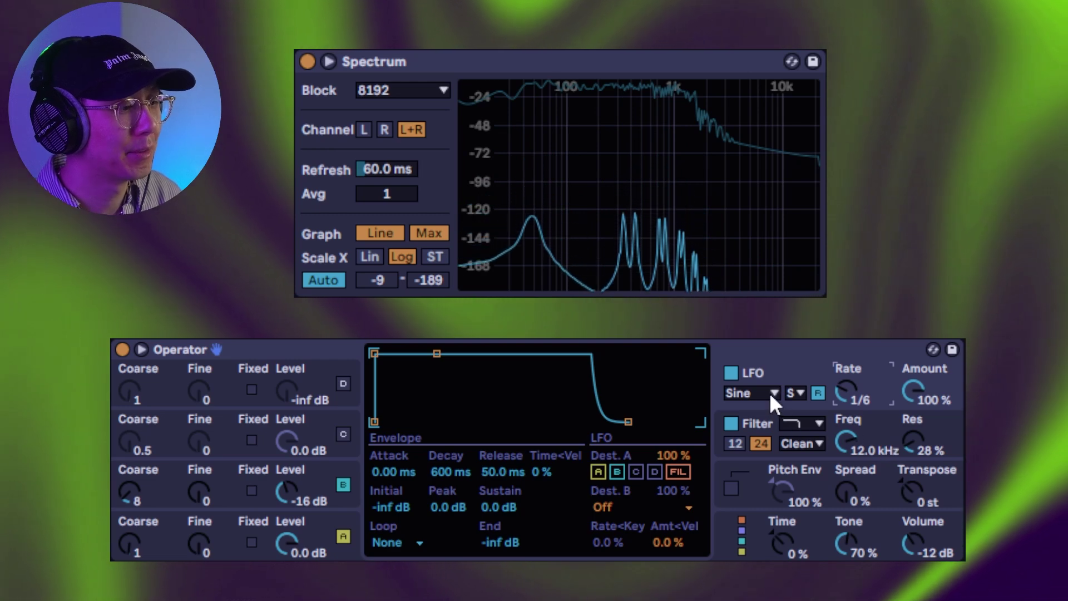
- Review the available LFO waveforms, and set the LFO's Dest. B to Vol B
click(769, 393)
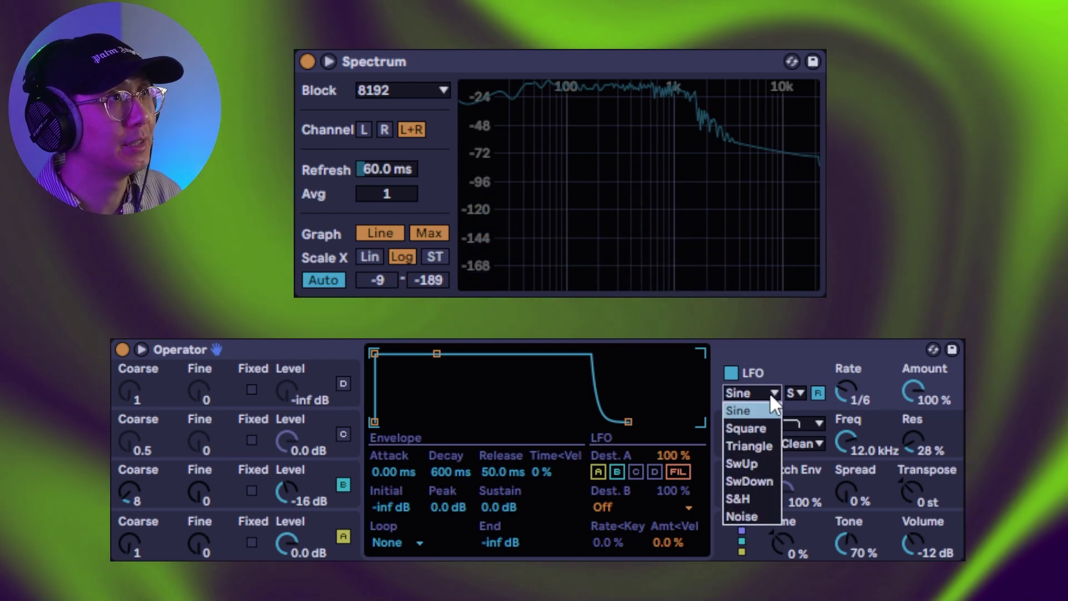
click(770, 392)
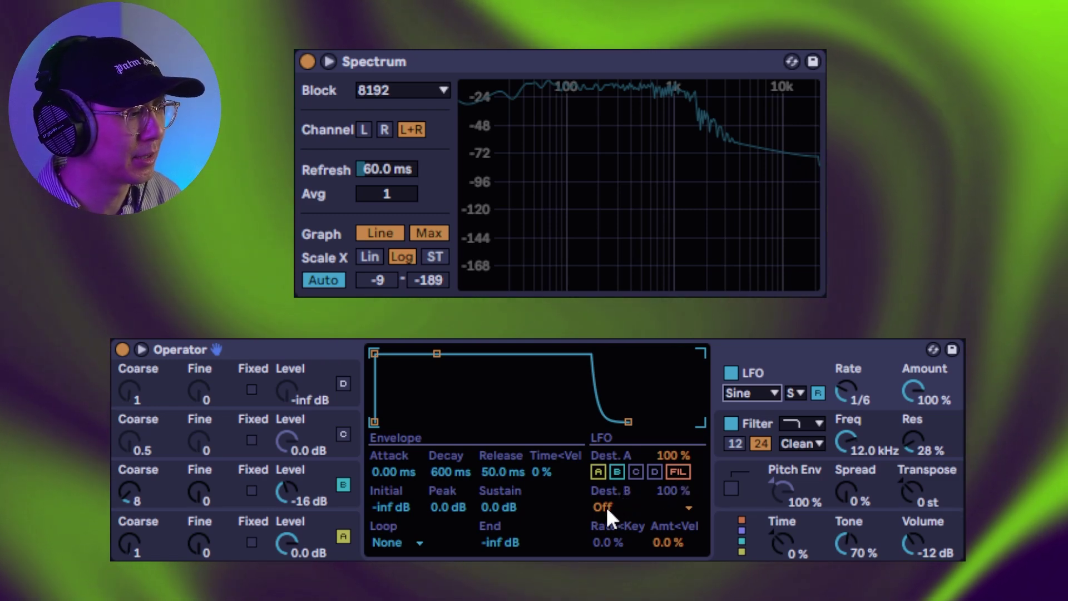
click(605, 506)
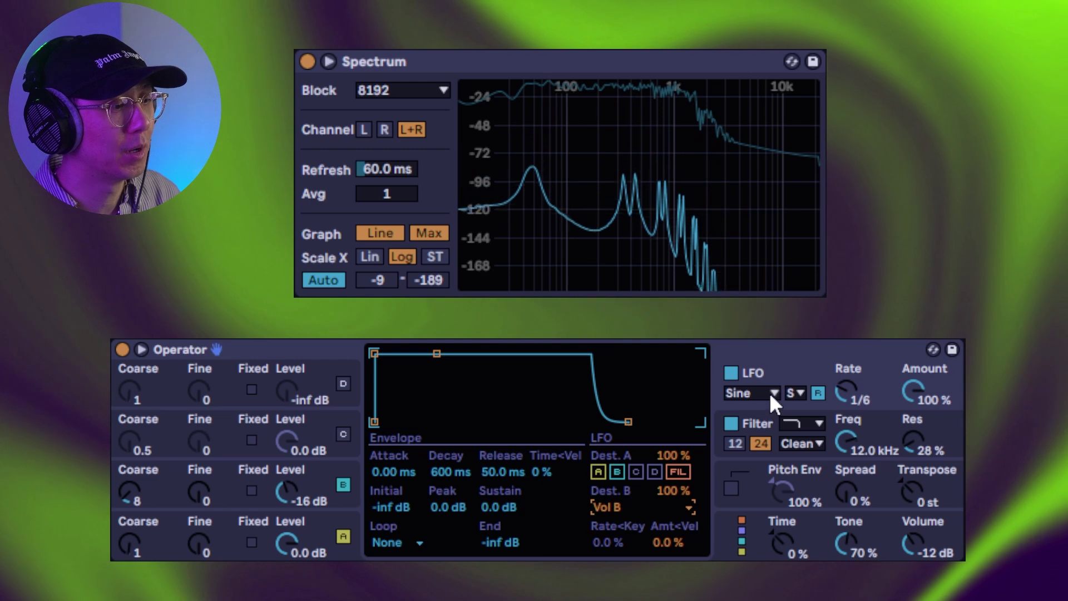
- Try the Square, Triangle and Sine waveforms for the LFO, and settle on Triangle
click(770, 394)
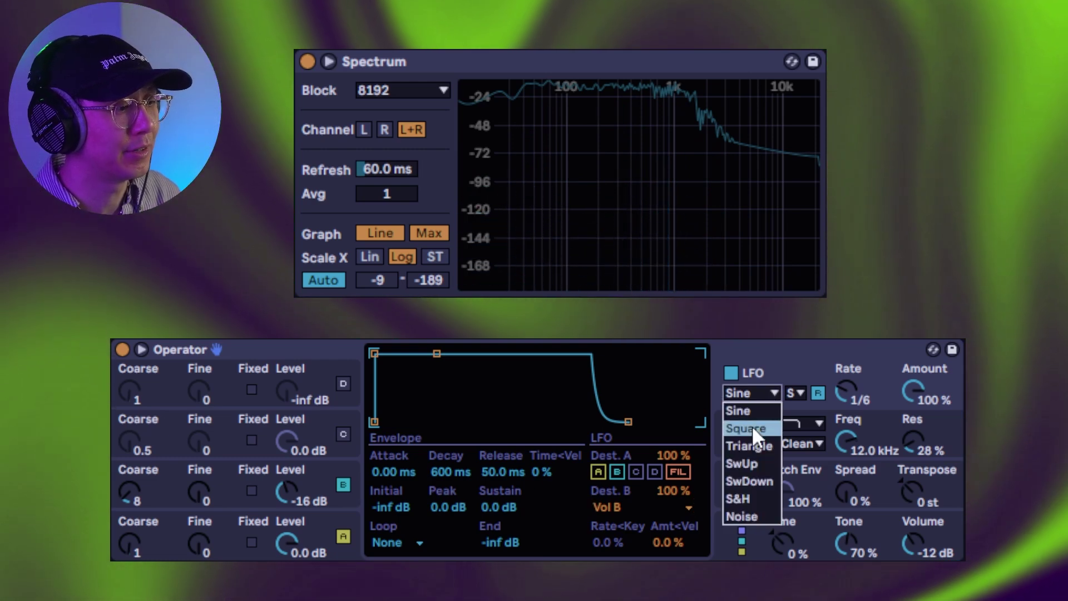
click(752, 427)
click(762, 392)
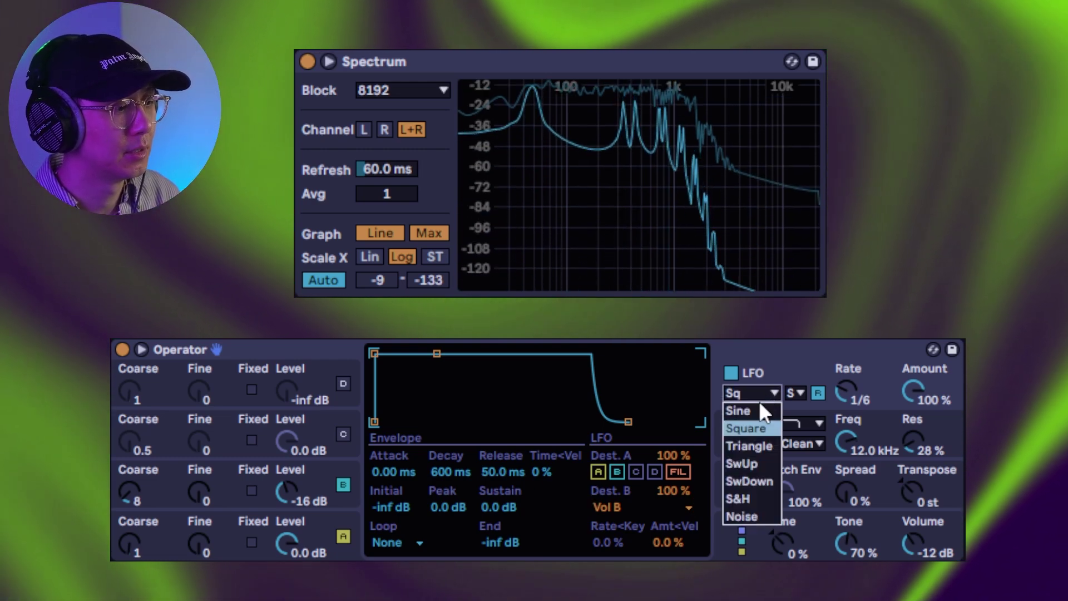
click(750, 445)
click(746, 389)
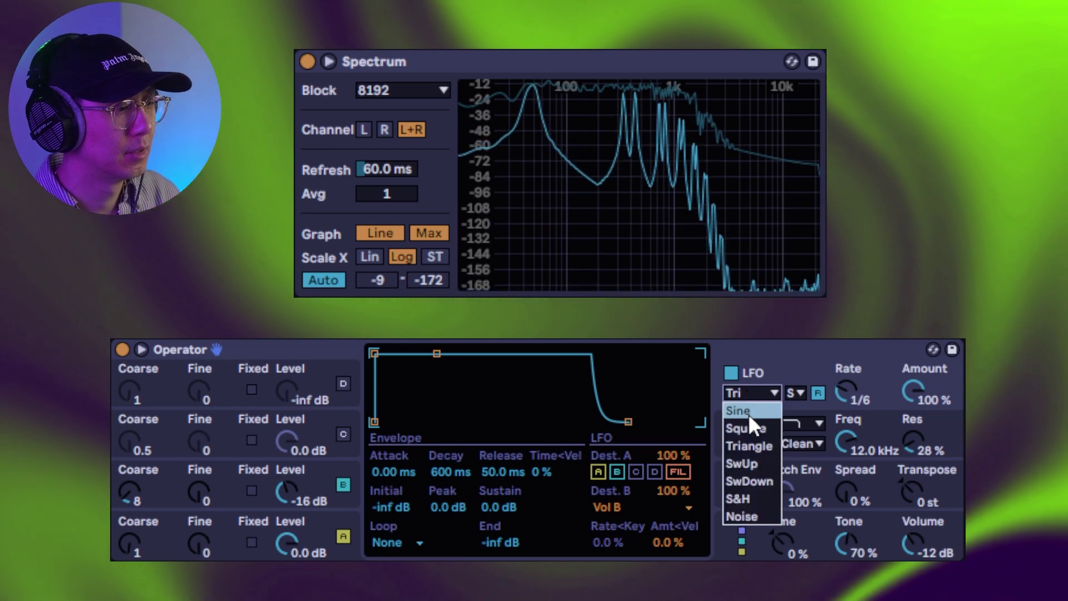
click(748, 412)
click(762, 392)
click(760, 443)
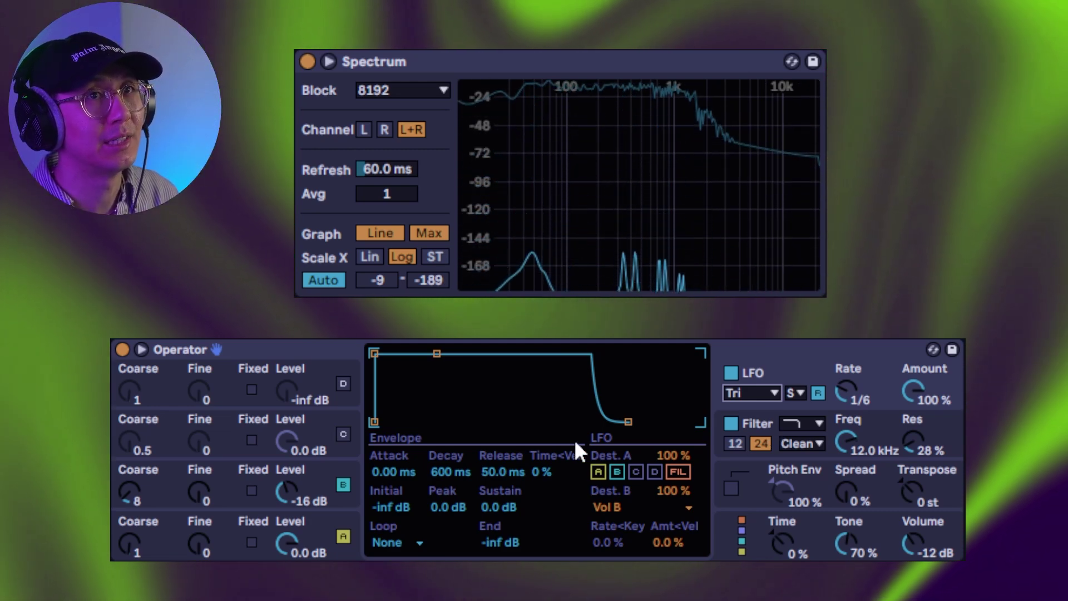
click(575, 442)
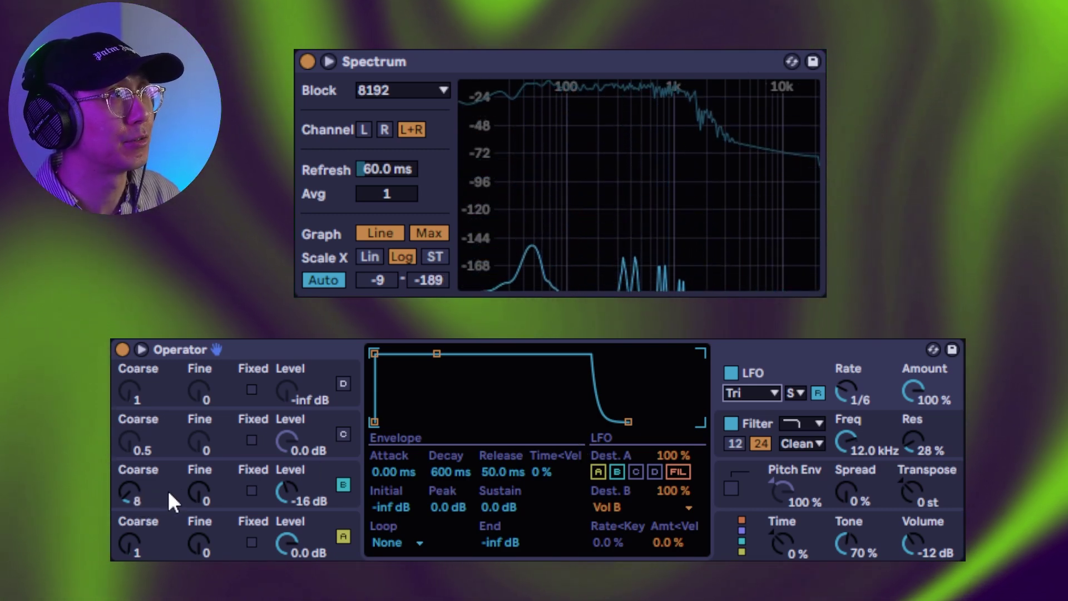
- Select oscillator B, sweep its Coarse ratio up and down, and set it to 17
mouse_move(134, 487)
mouse_down()
mouse_move(133, 460)
mouse_move(137, 483)
mouse_up()
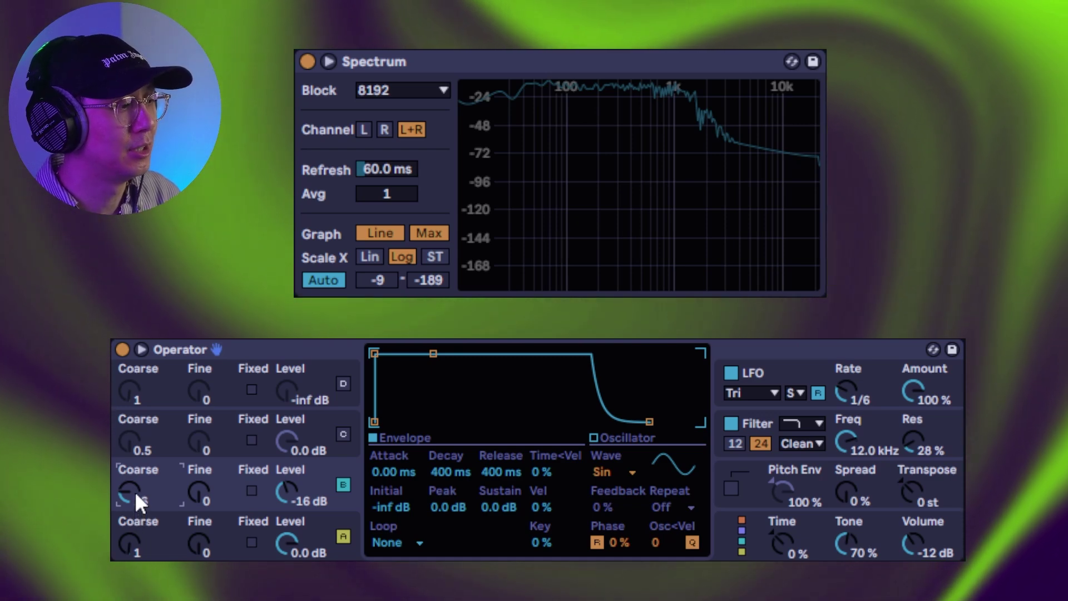
drag(134, 487, 134, 528)
drag(134, 490, 133, 495)
- Raise oscillator B's level to -11 dB to hear the effect, and bring it down to -18 dB
drag(291, 492, 291, 489)
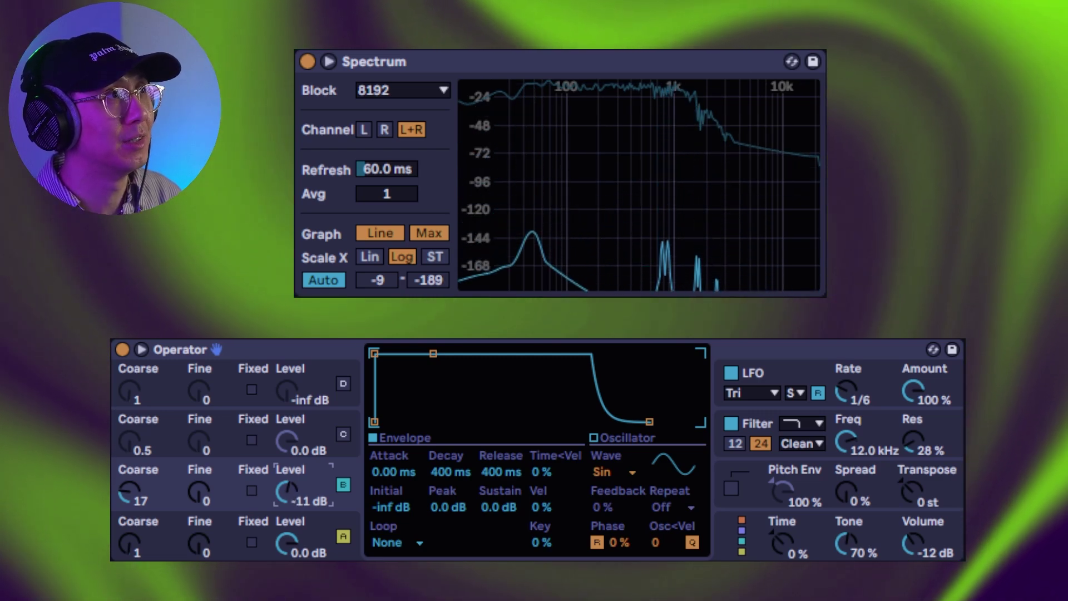
mouse_move(292, 489)
mouse_down()
mouse_move(292, 481)
mouse_move(292, 496)
mouse_up()
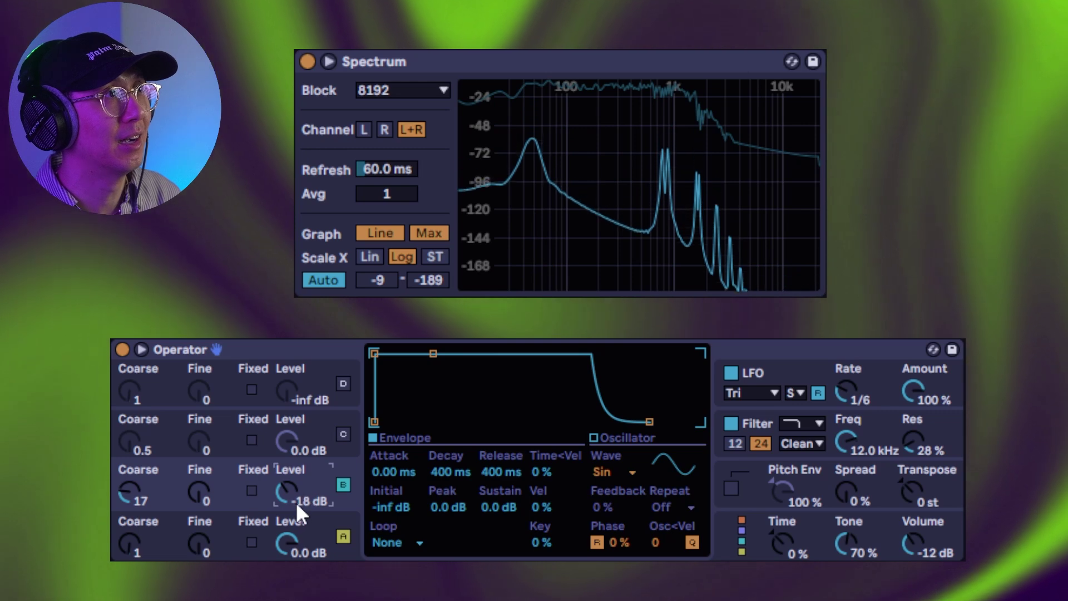
drag(291, 487, 291, 482)
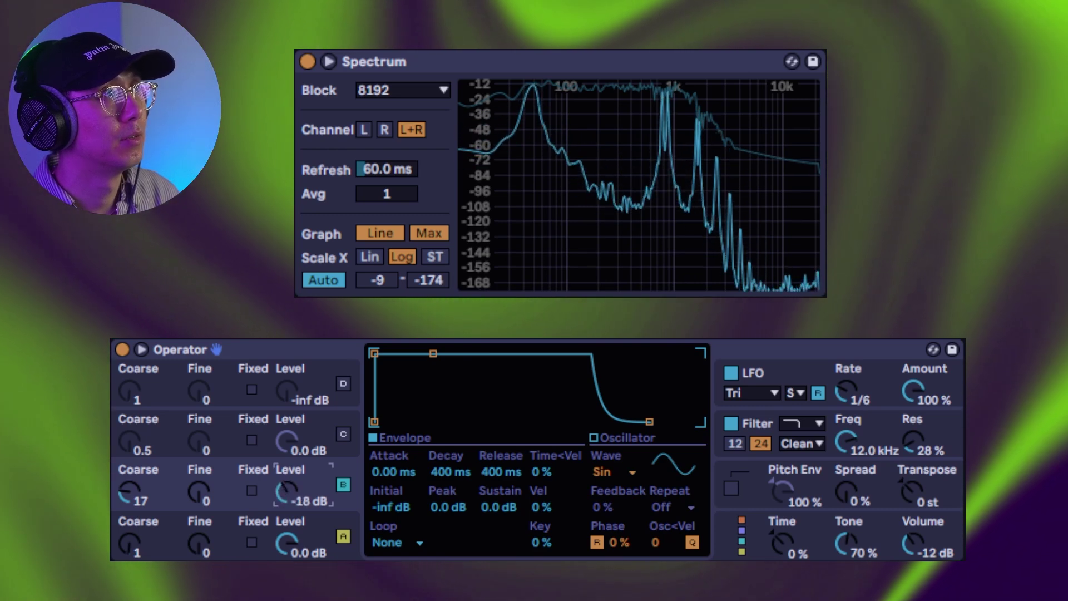
- Switch oscillator B to a fixed frequency and set it to 848 Hz
drag(129, 492, 129, 493)
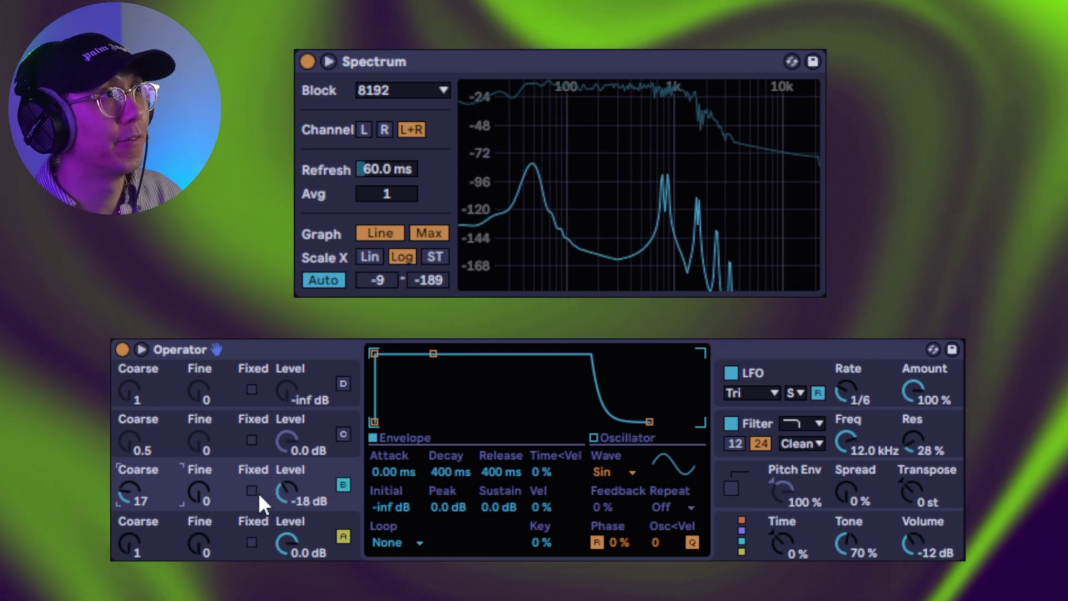
click(252, 490)
mouse_move(116, 503)
mouse_down()
mouse_move(116, 490)
mouse_move(128, 508)
mouse_move(128, 487)
mouse_up()
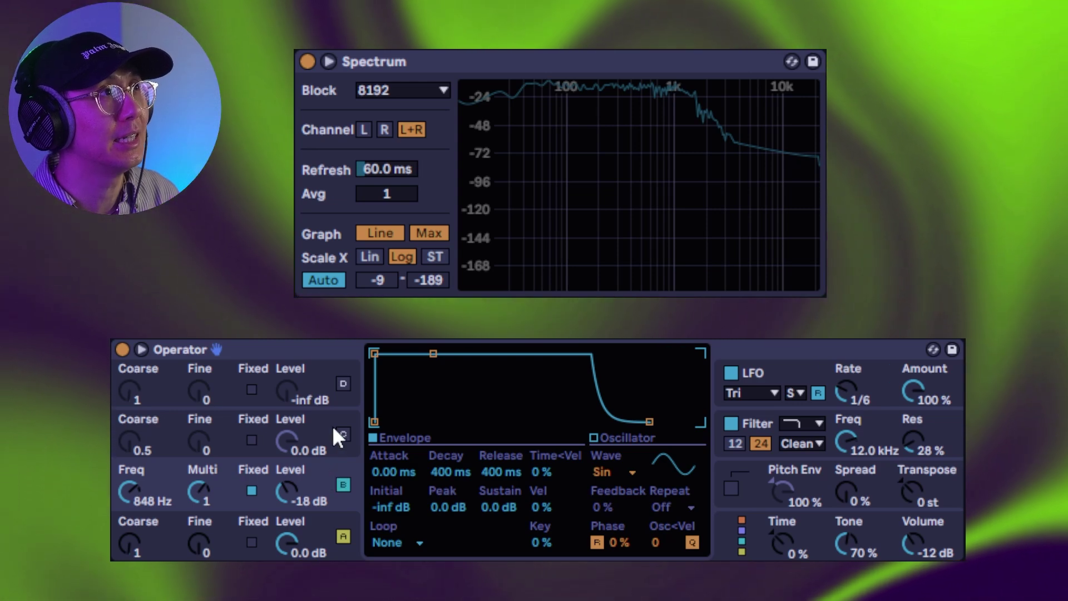
- Lengthen the attack of oscillator B's envelope to 725 ms
click(328, 482)
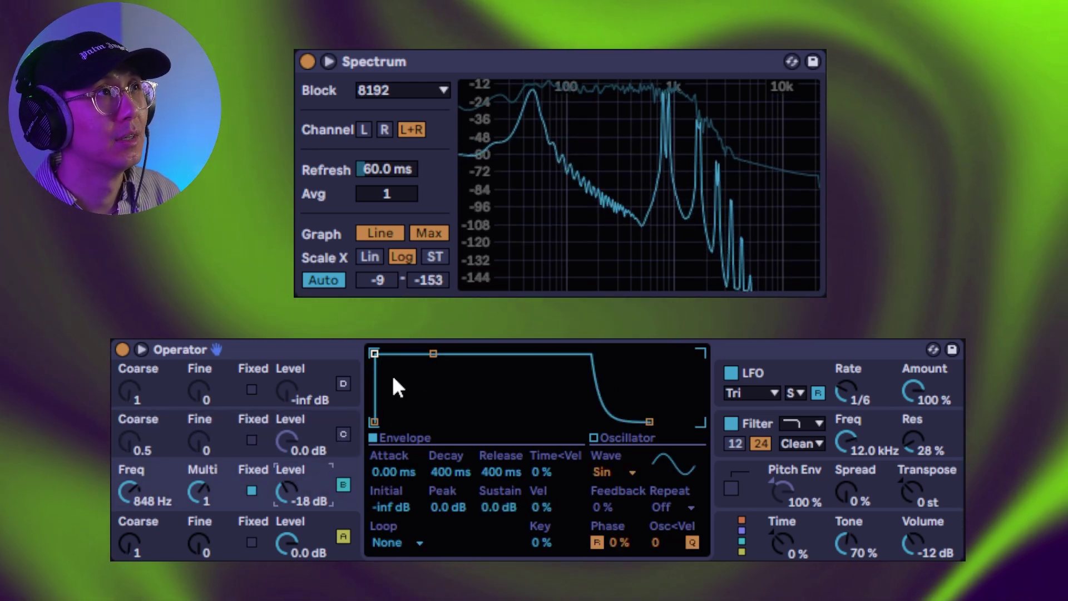
drag(374, 354, 453, 354)
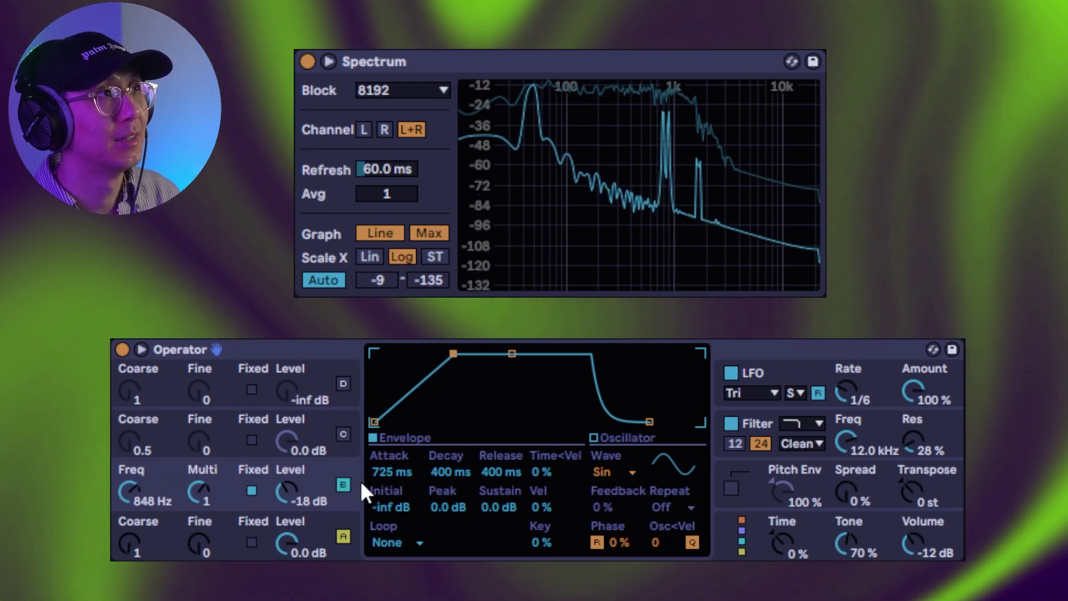
click(333, 522)
click(340, 467)
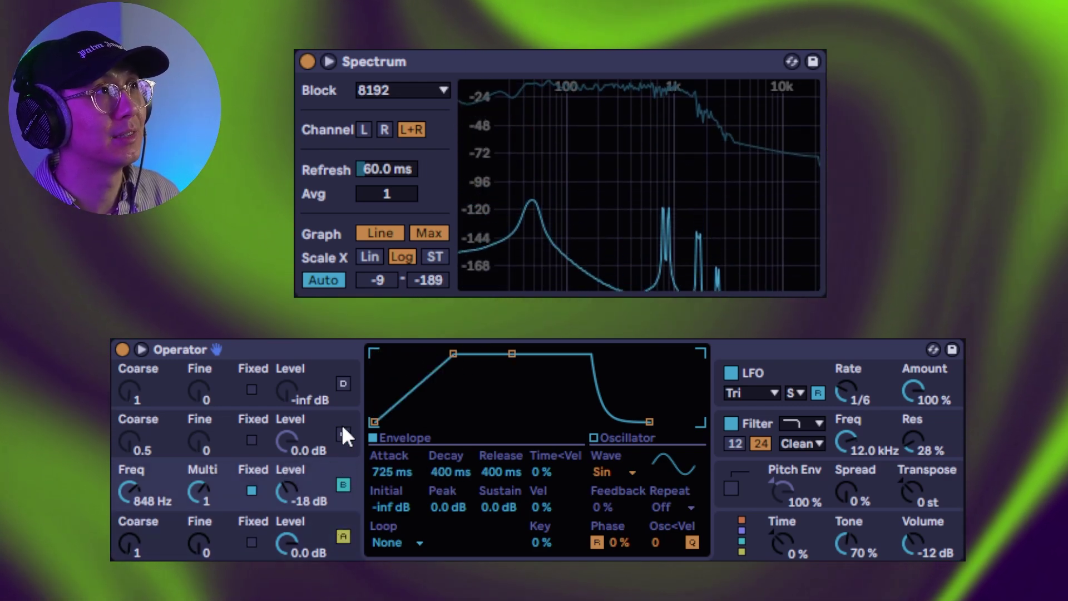
- View the envelopes of oscillators C and D, and return to oscillator B to shorten its attack to 487 ms
click(341, 422)
click(329, 372)
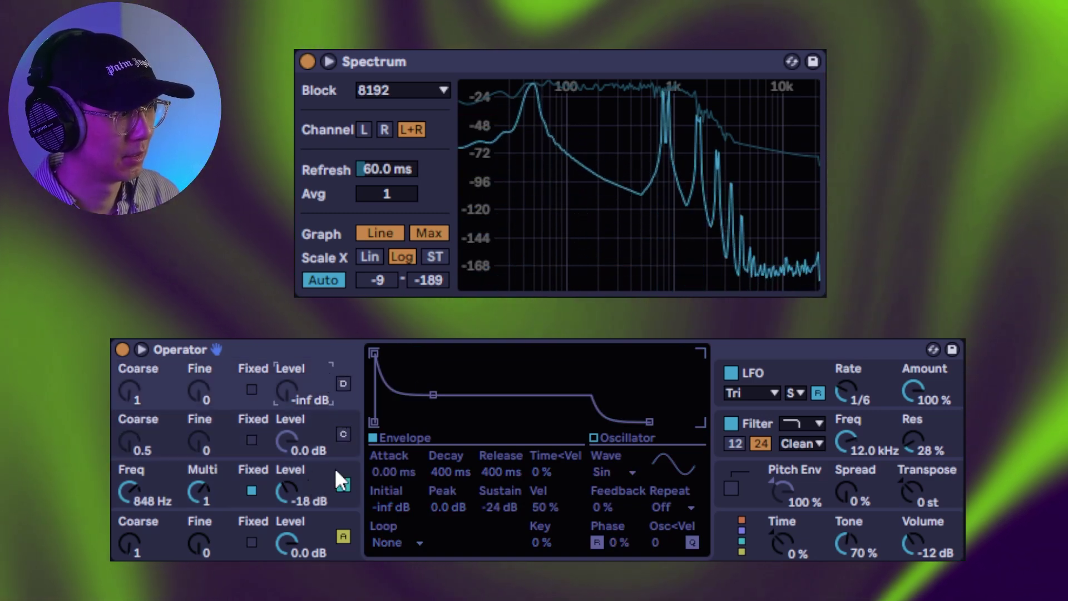
click(336, 467)
mouse_move(452, 355)
mouse_down()
mouse_move(470, 354)
mouse_move(438, 354)
mouse_move(449, 353)
mouse_up()
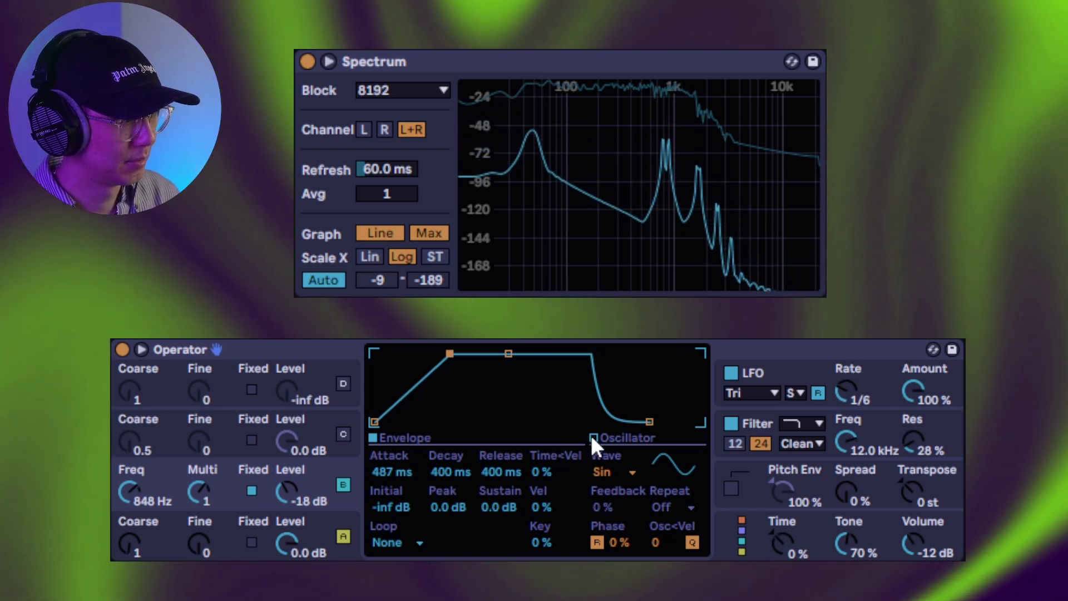
- Compare oscillator B's envelope display with its oscillator harmonics display, finishing on the harmonics
click(593, 436)
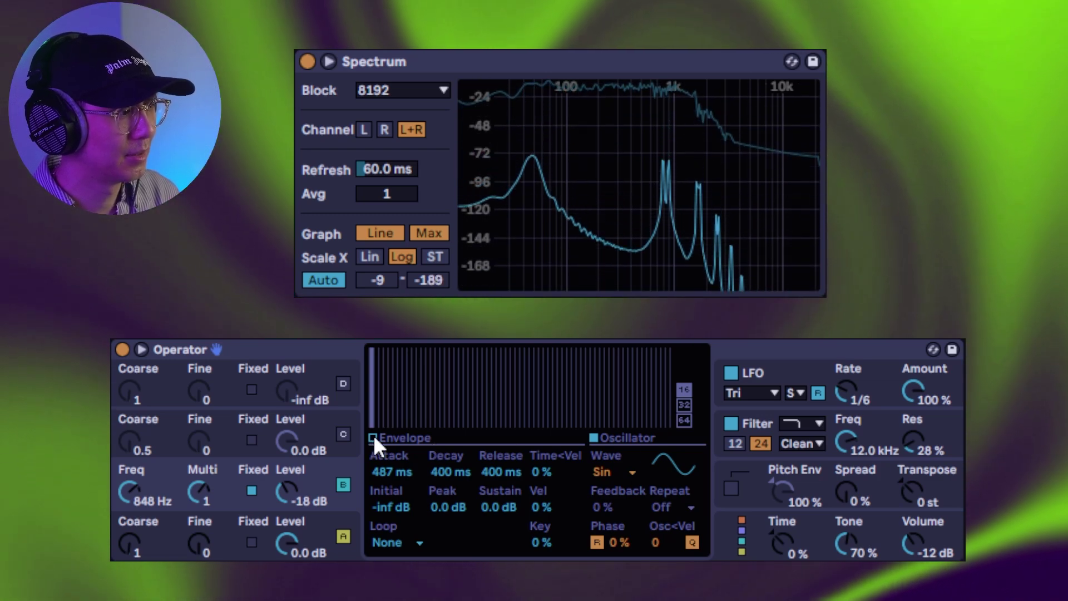
click(372, 437)
click(594, 437)
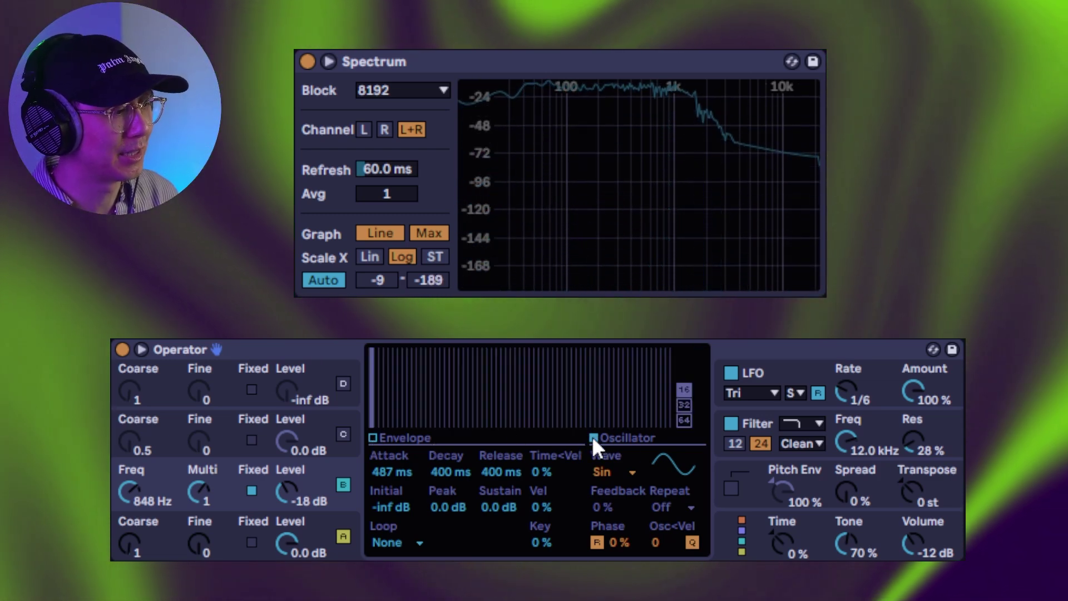
click(378, 438)
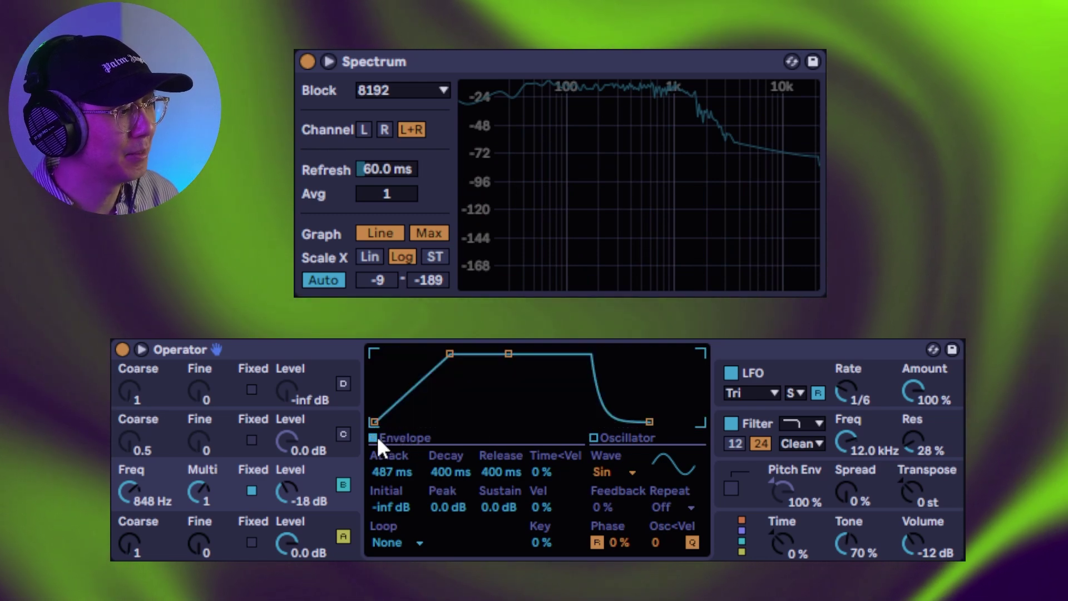
click(589, 437)
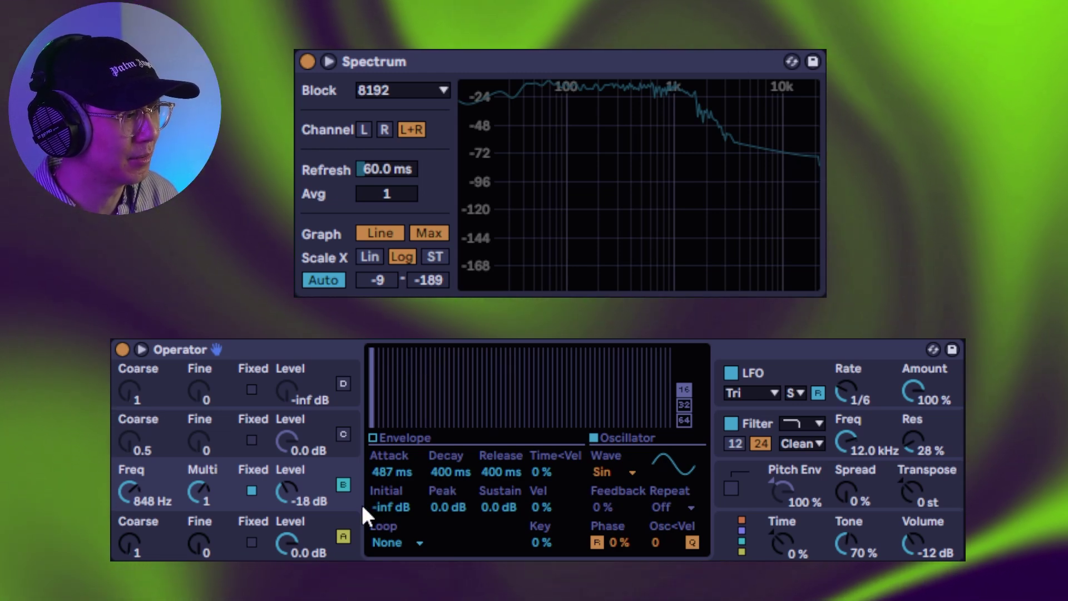
- Turn off oscillator B and draw a few extra harmonics into oscillator A's waveform
click(326, 519)
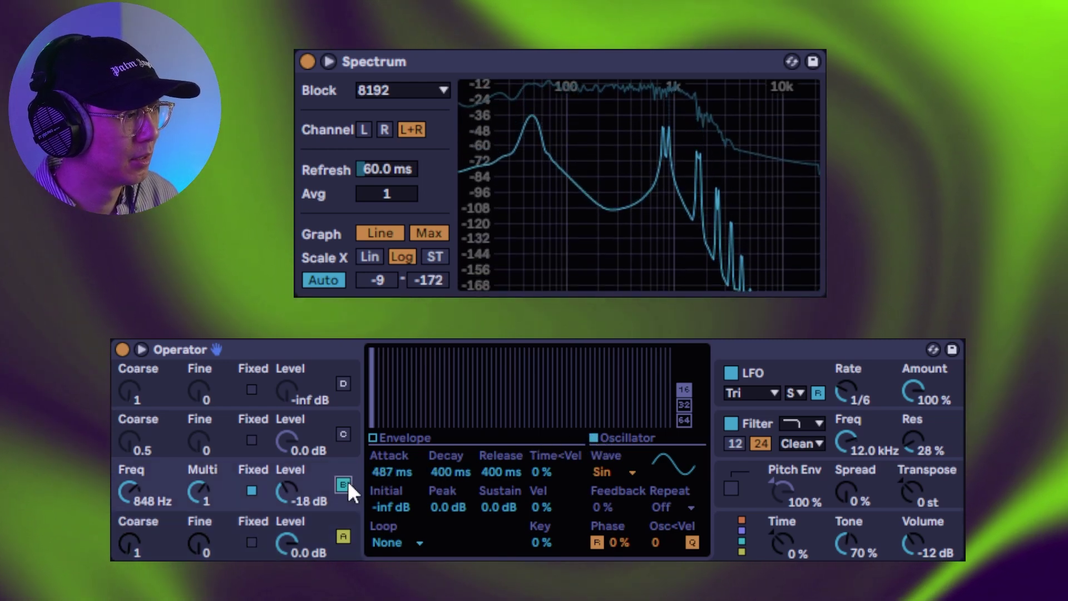
click(346, 483)
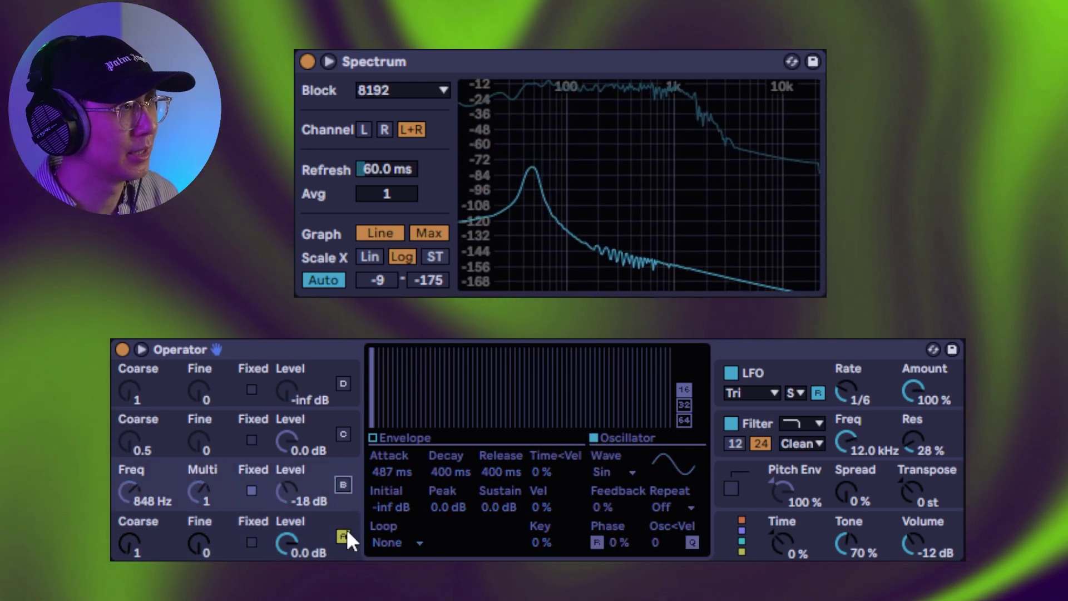
click(335, 521)
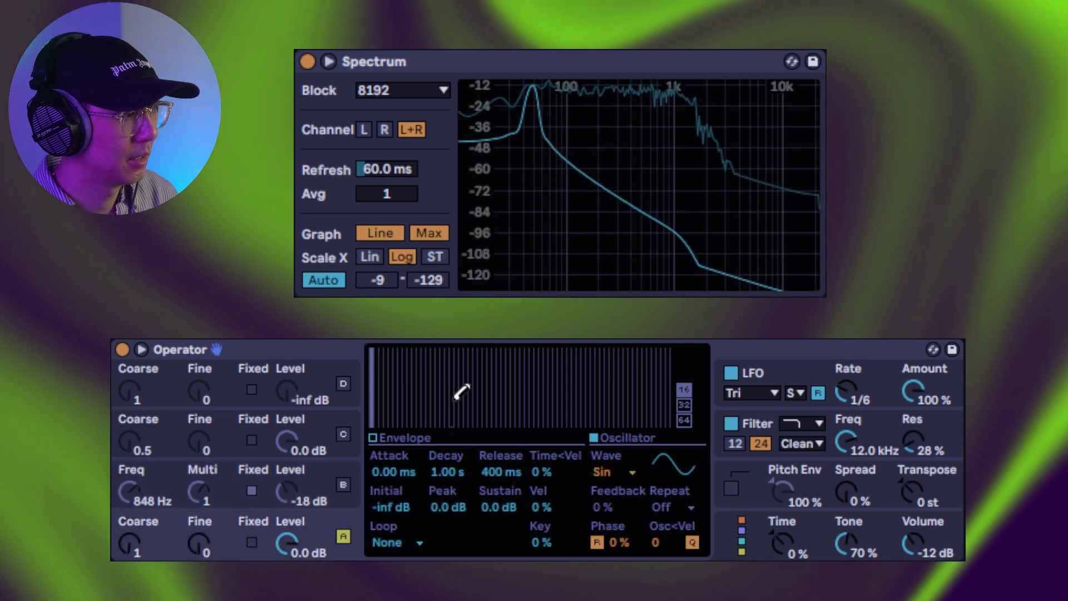
click(419, 373)
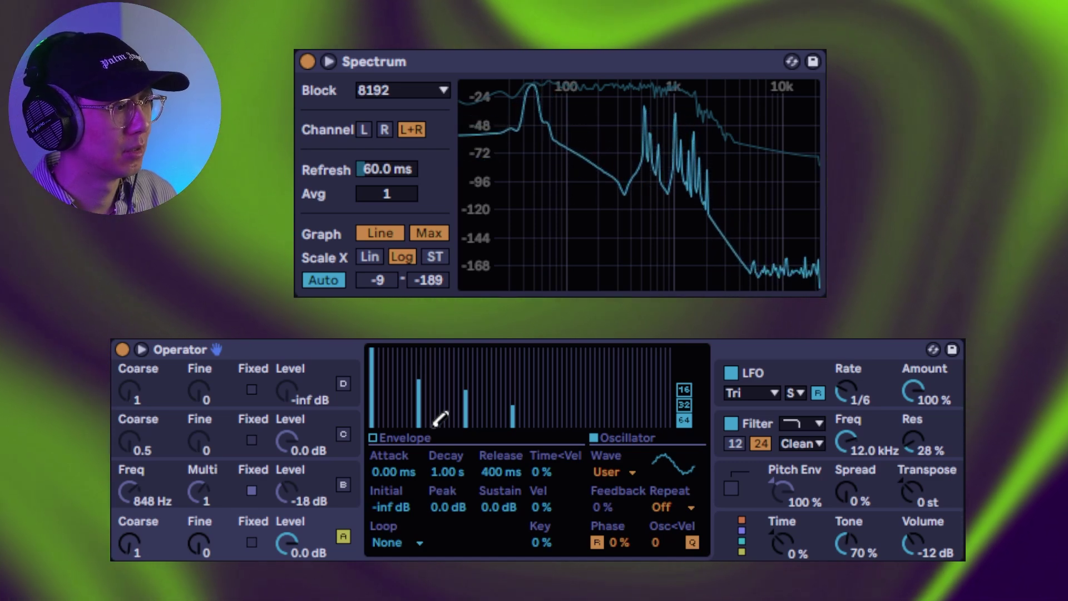
- Erase the harmonics added to oscillator A, and turn oscillator B back on and select it
drag(420, 424, 467, 429)
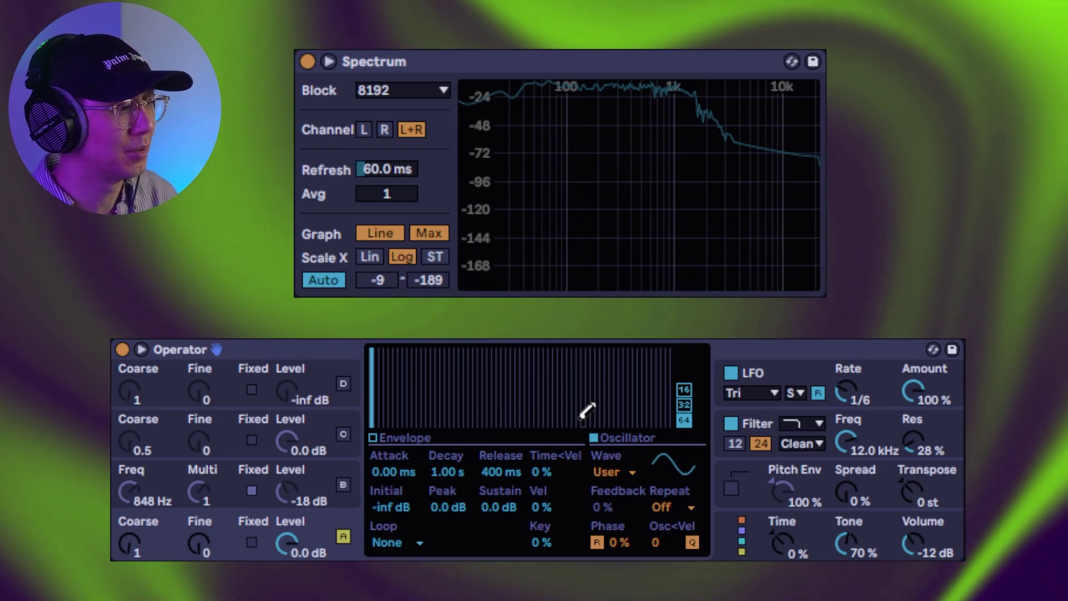
click(340, 484)
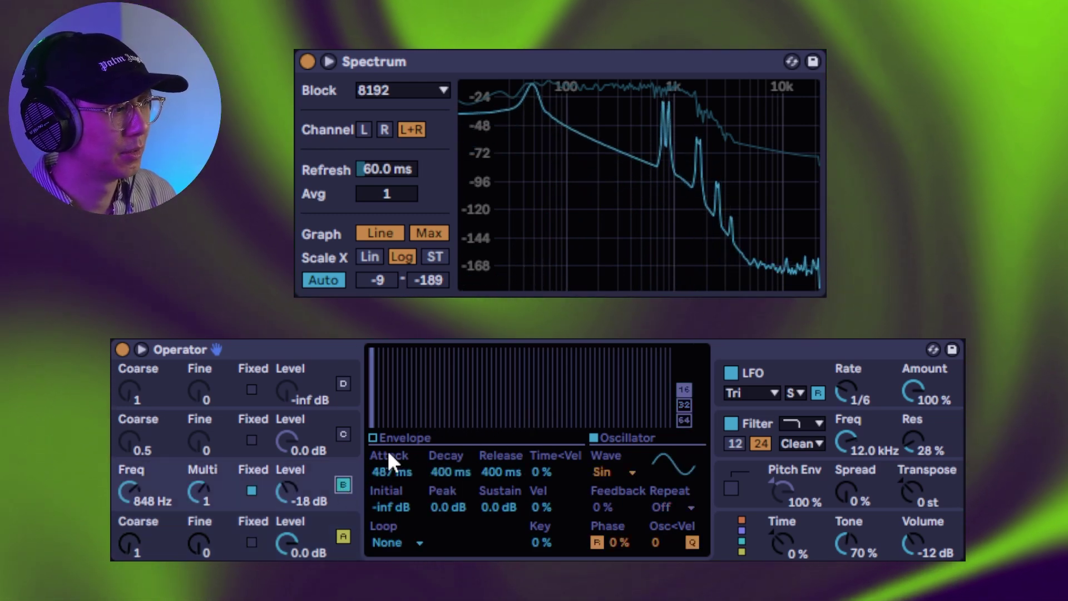
click(328, 476)
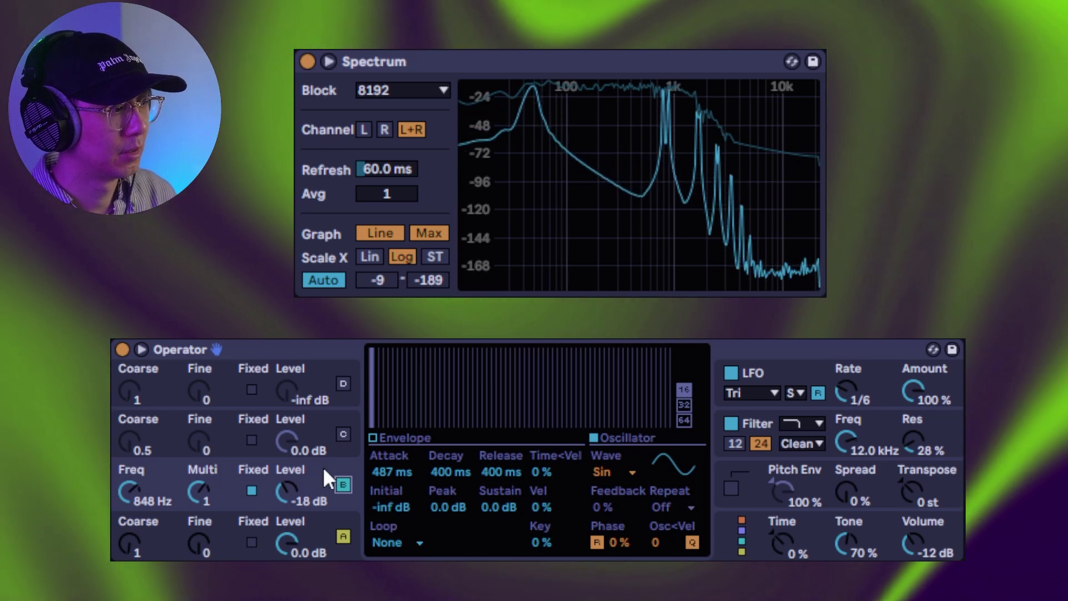
- Shape oscillator B's envelope with a 7.86 s decay, -inf dB sustain and 26.3 ms attack
click(374, 437)
drag(513, 354, 558, 421)
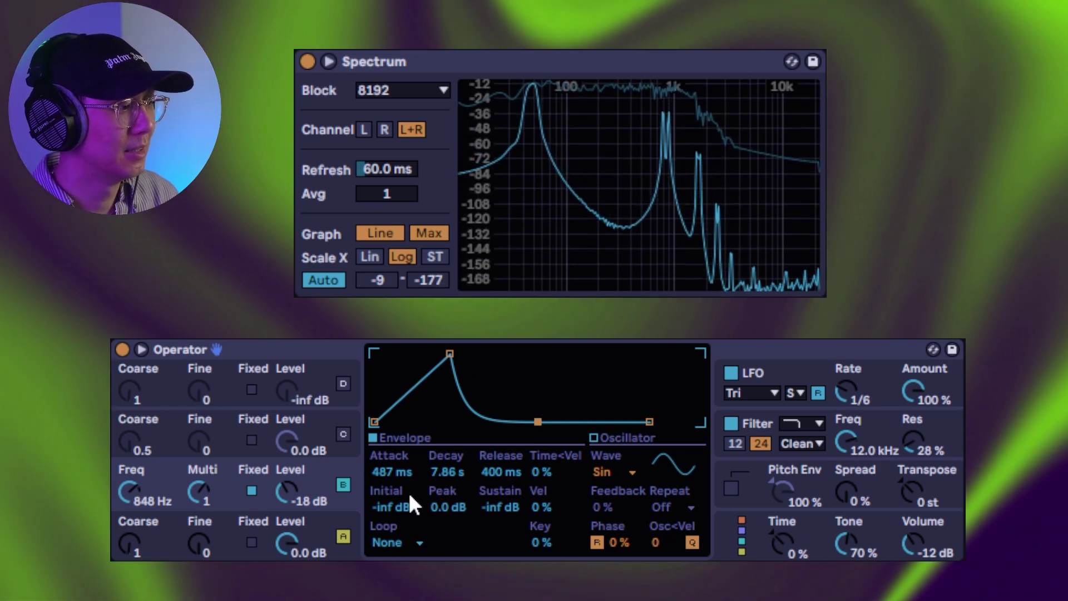
drag(448, 354, 424, 354)
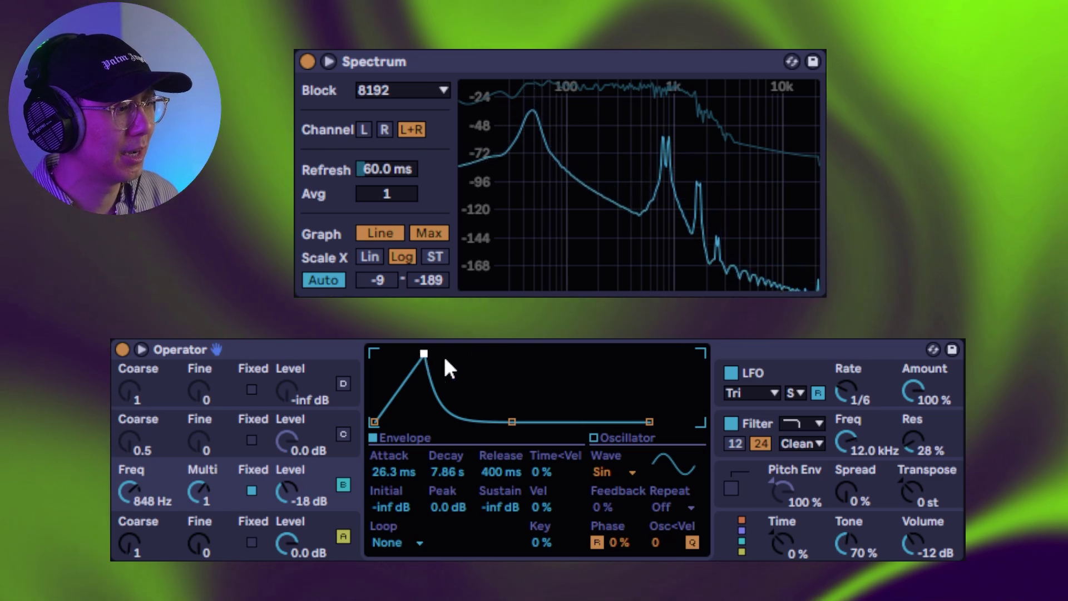
click(756, 421)
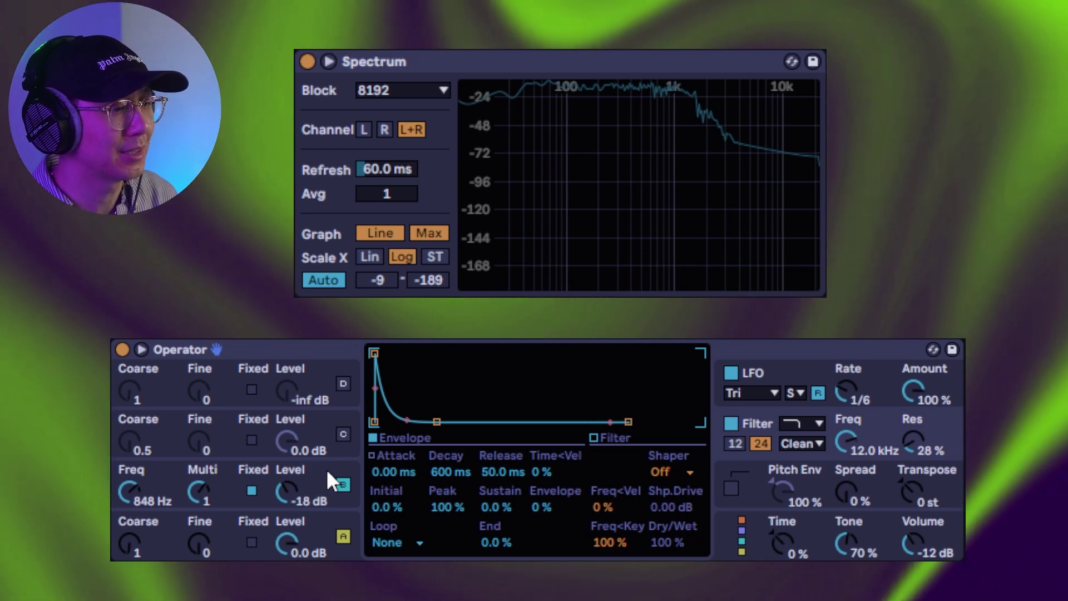
click(326, 469)
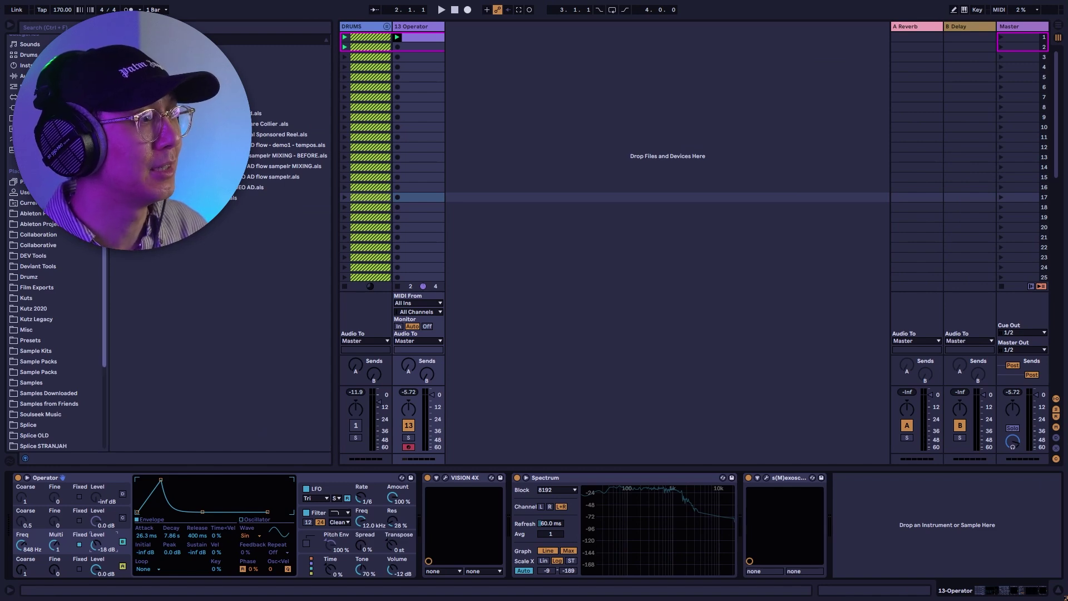
- Find Saturator among the audio effects and insert it directly after Operator
scroll(28, 195, up, 4)
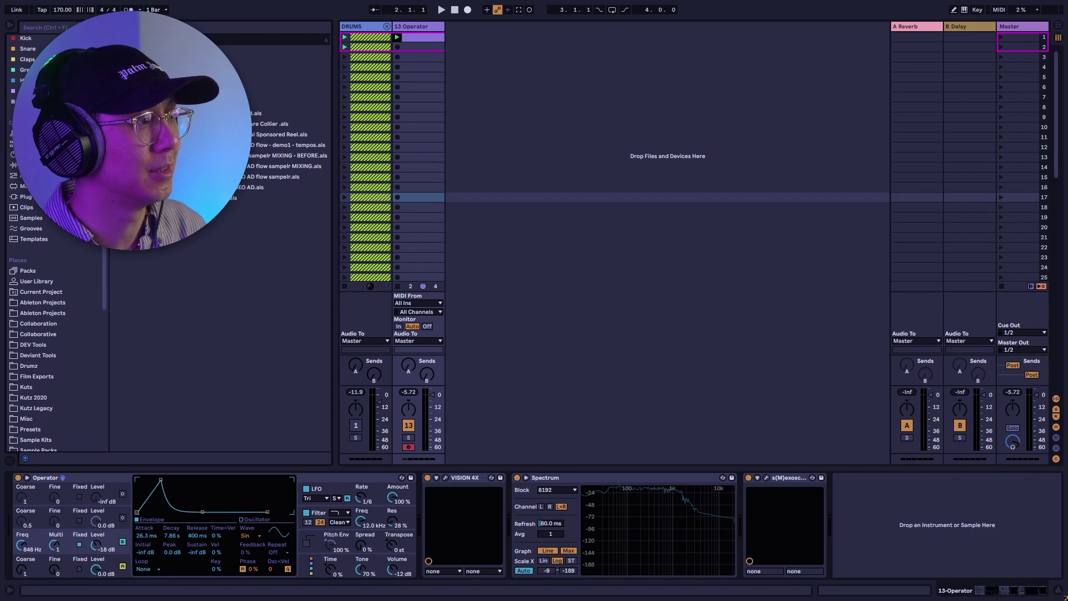
click(25, 165)
scroll(228, 325, down, 3)
mouse_move(184, 352)
mouse_down()
mouse_move(479, 511)
mouse_move(456, 534)
mouse_move(434, 474)
mouse_up()
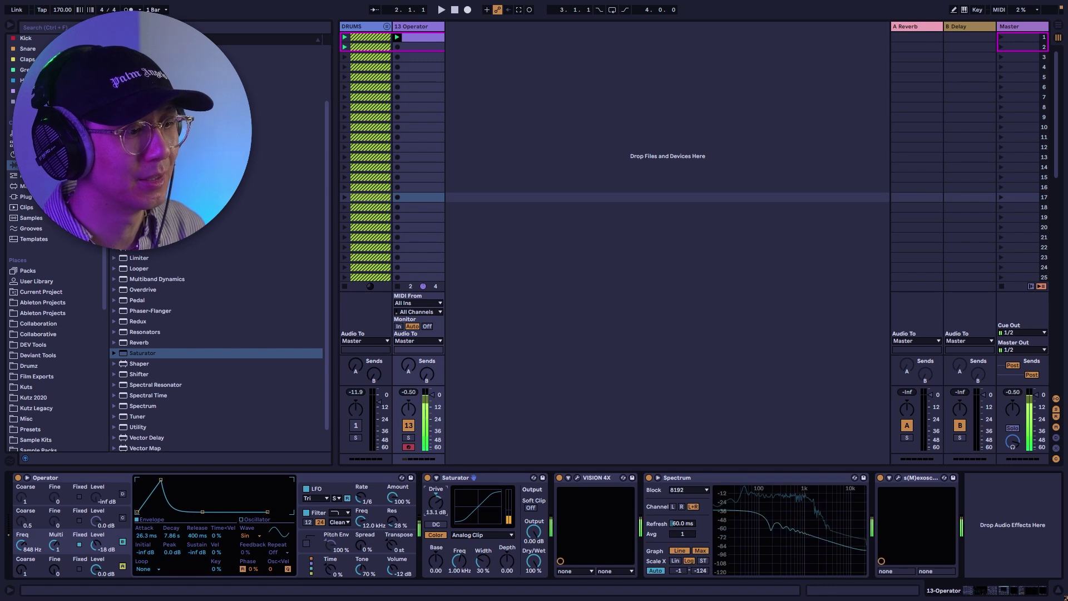
- Set Saturator's drive to 14.3 dB and its output to -7.14 dB, and bypass it
drag(534, 531, 533, 548)
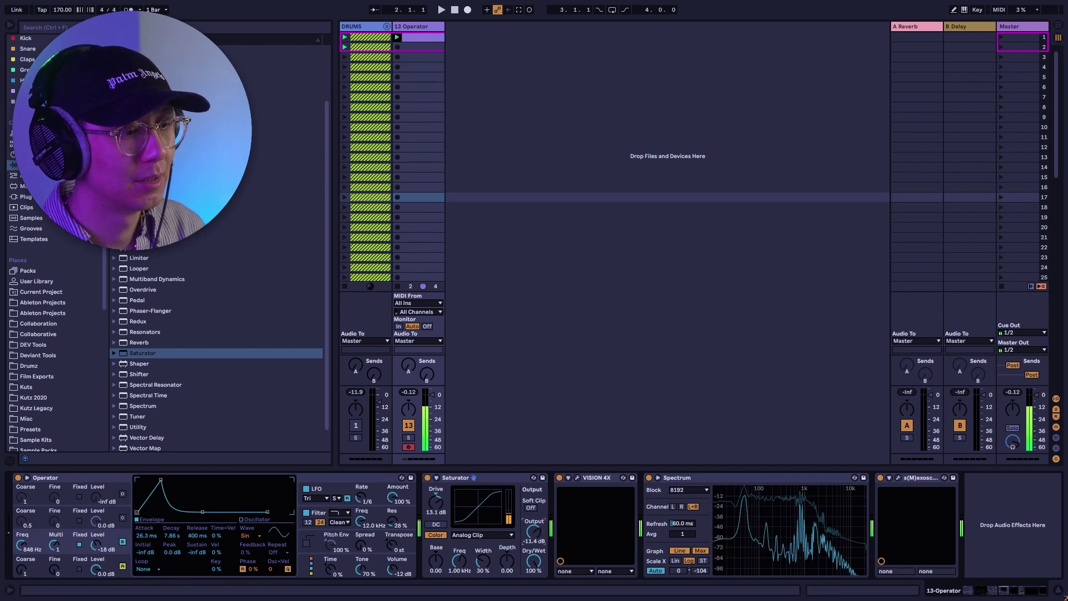
drag(436, 502, 435, 491)
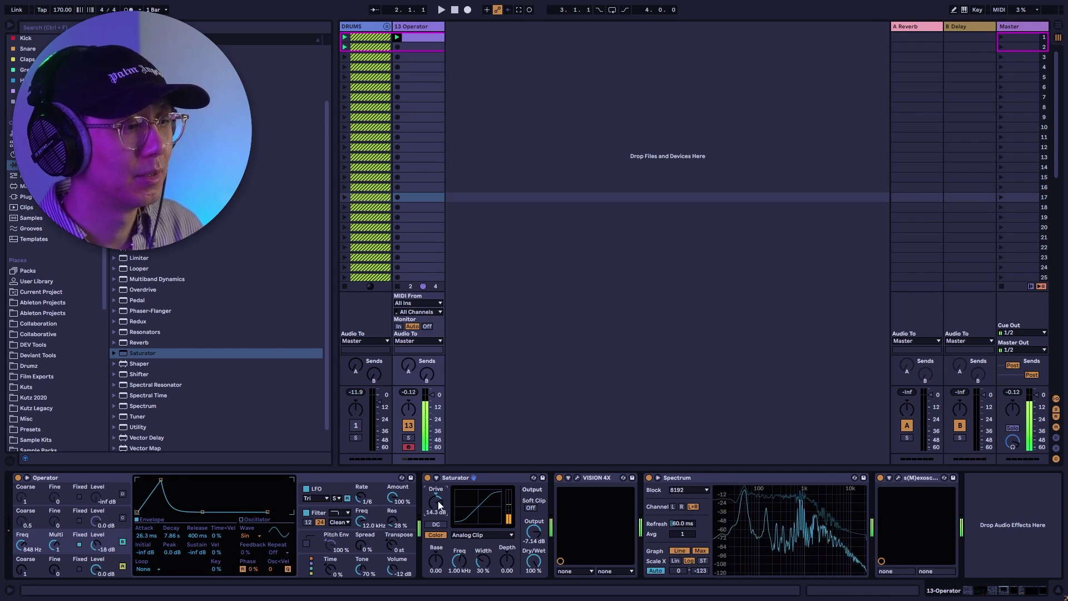
click(427, 478)
- Insert the Minimal Audio Rift plug-in after Saturator and move its window clear of the webcam area
click(26, 196)
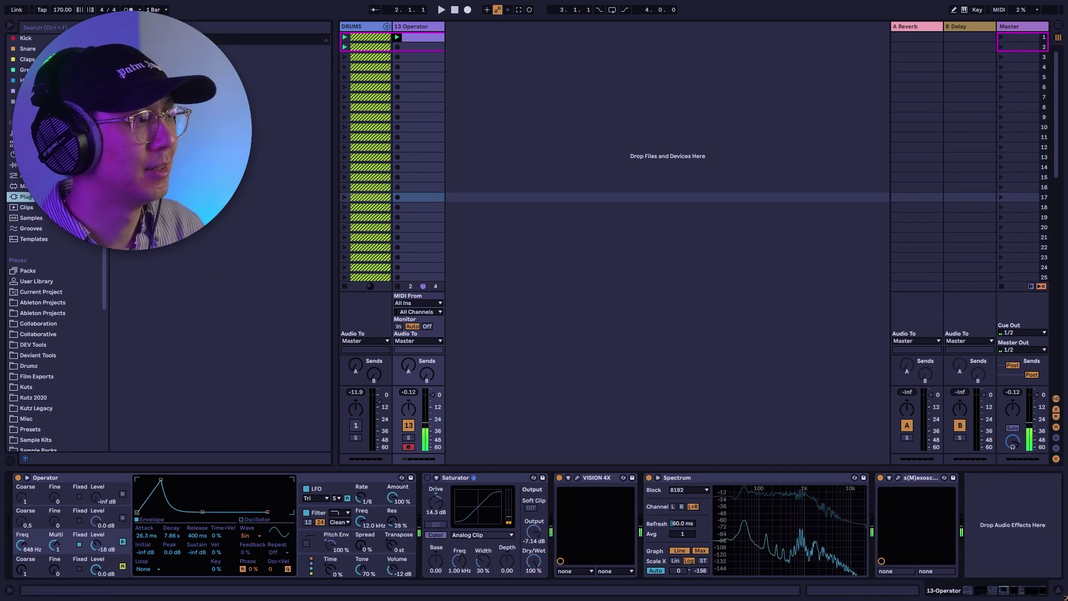
scroll(222, 350, down, 5)
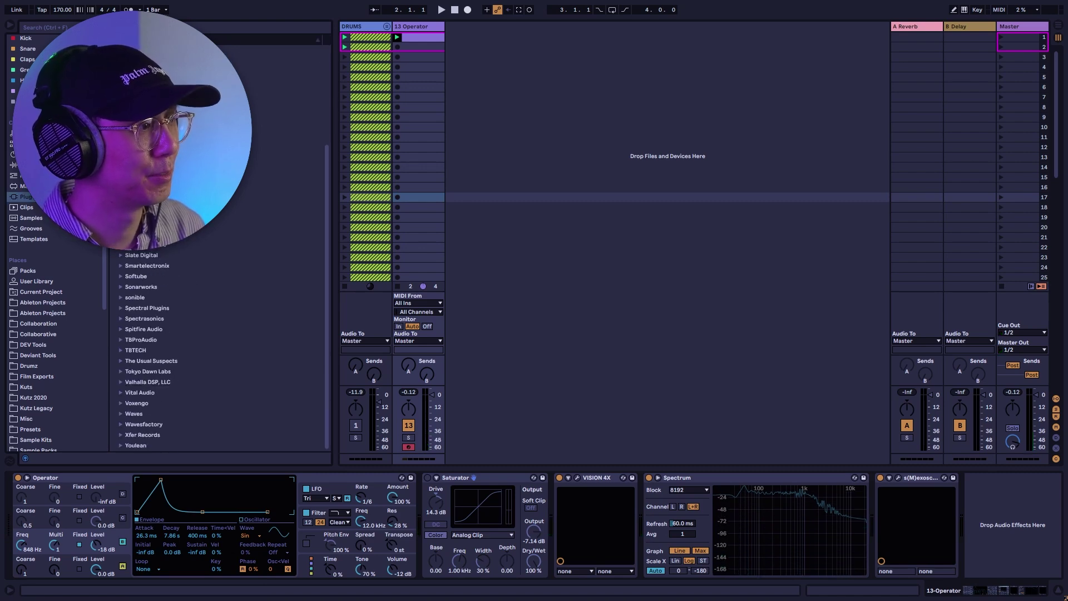
click(121, 129)
drag(146, 139, 533, 484)
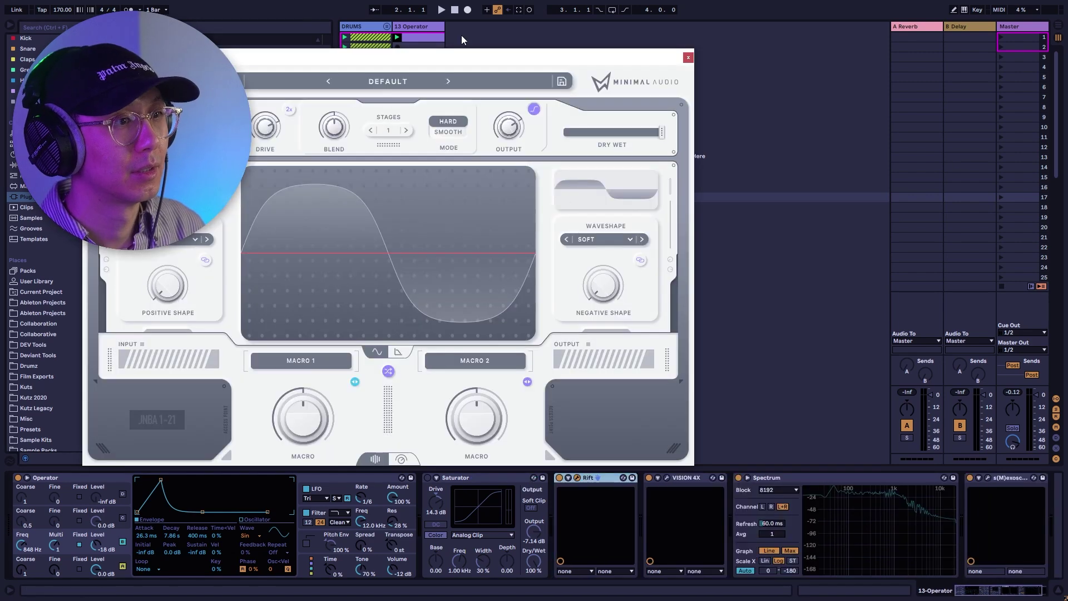
drag(468, 54, 712, 60)
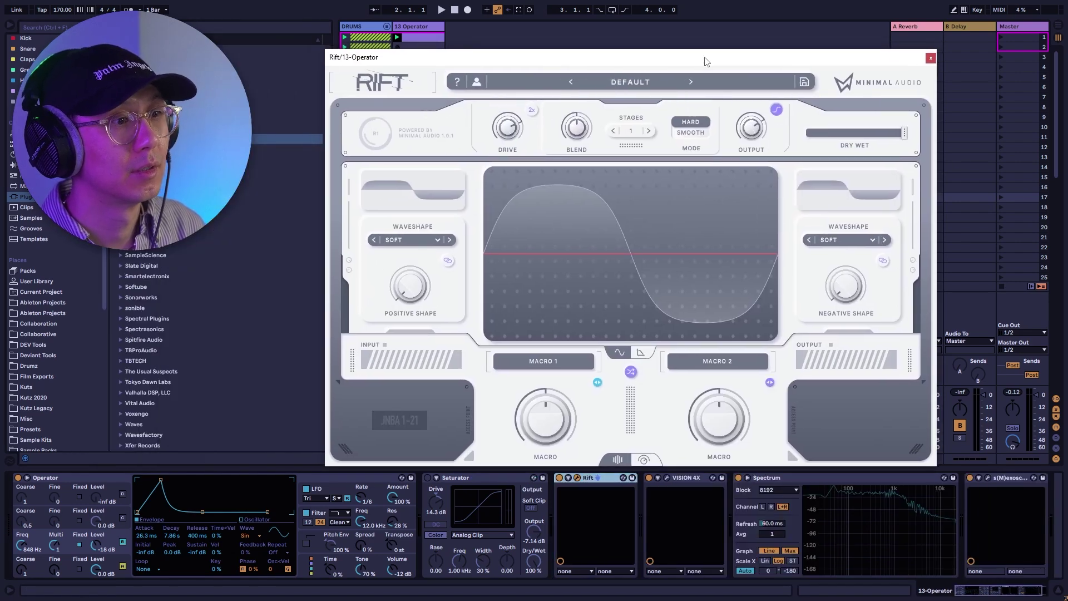
- Set Rift to 13.0 dB drive, 3 stages and linked positive and negative shapes, and close its window
mouse_move(429, 126)
drag(506, 129, 503, 123)
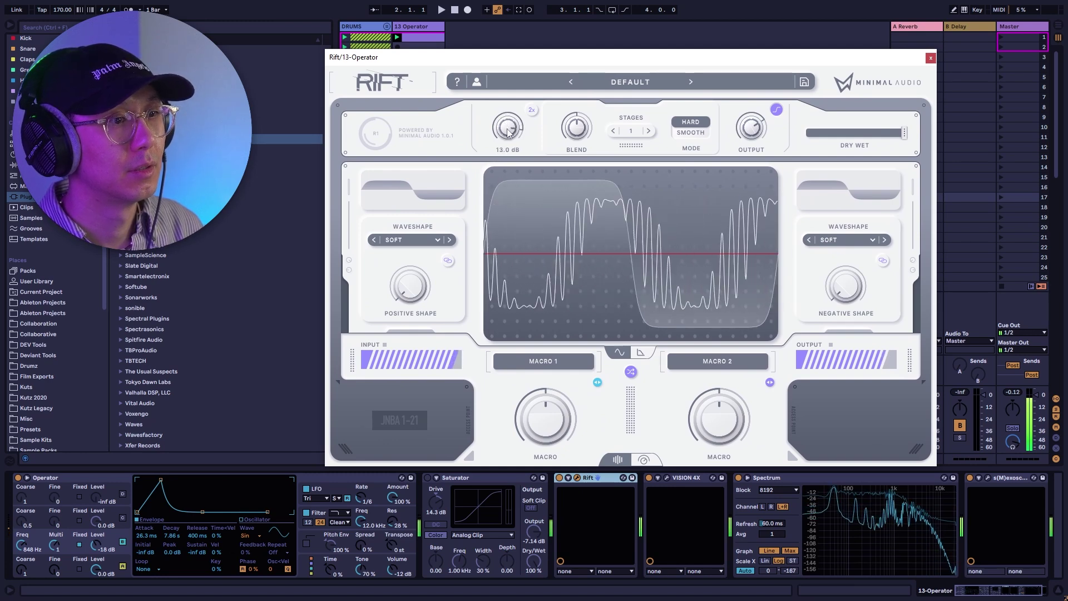
click(649, 133)
click(649, 132)
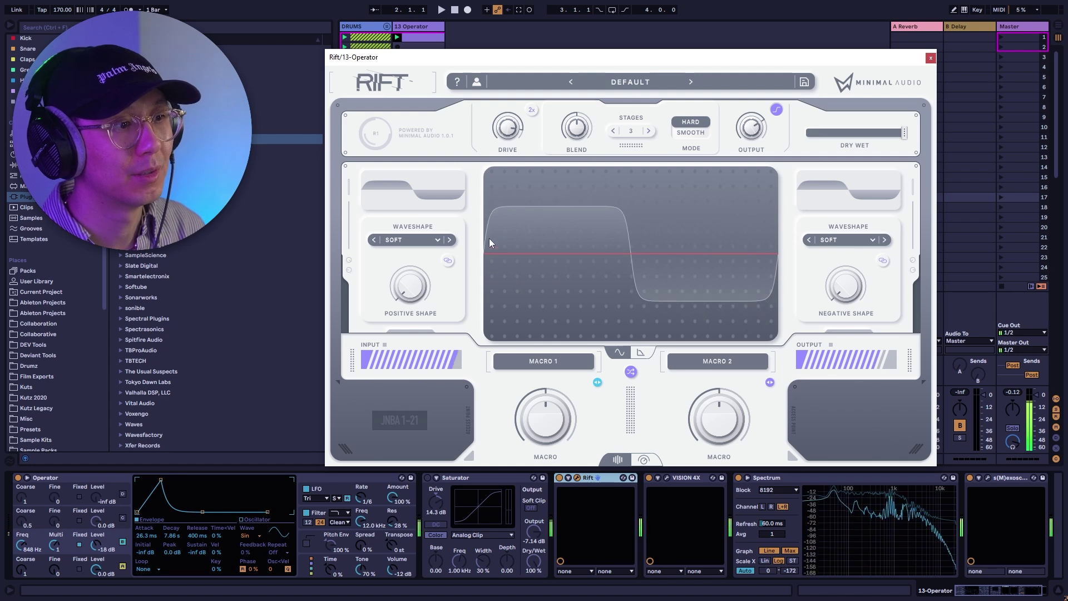
click(448, 259)
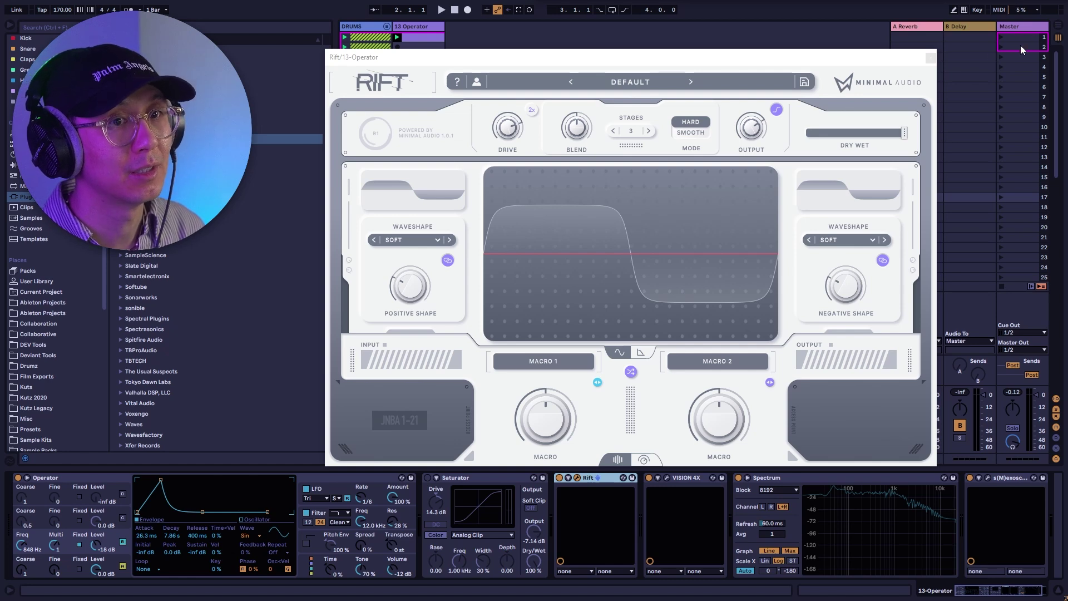
click(929, 58)
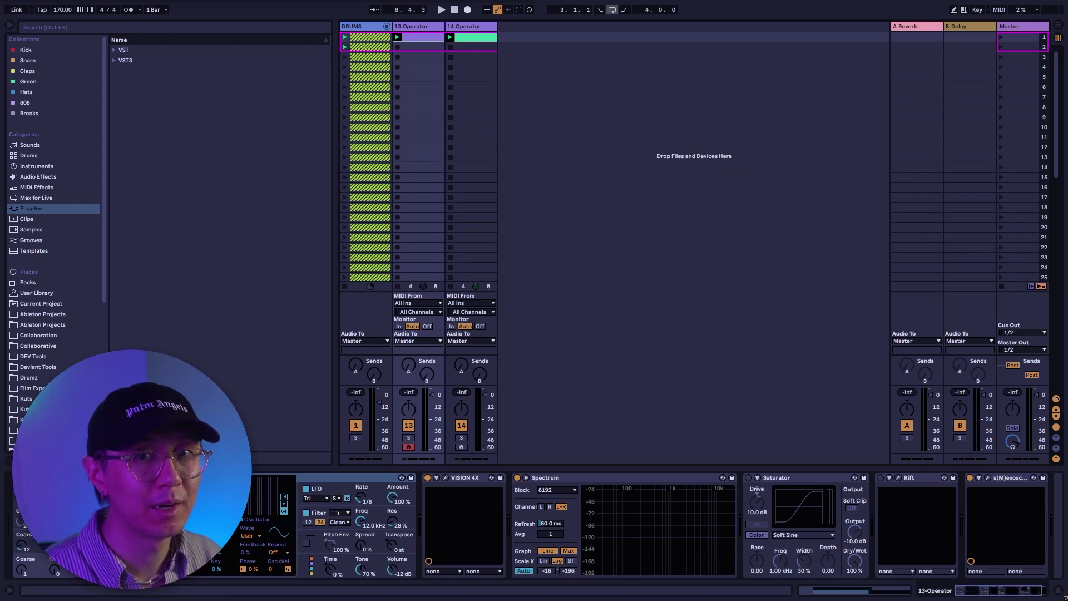